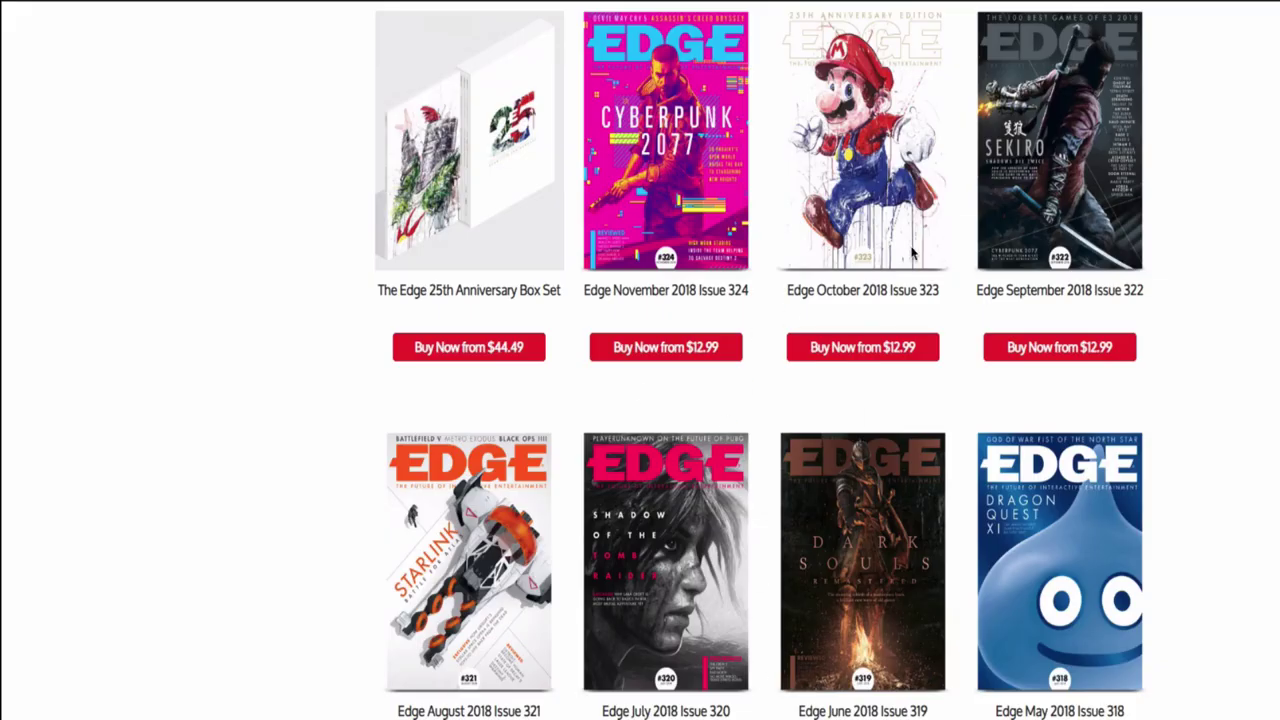
Browse the Edge magazine back issues and their prices on the store page.
scroll(766, 503, down, 6)
scroll(624, 521, down, 3)
scroll(624, 521, up, 6)
scroll(624, 521, up, 6)
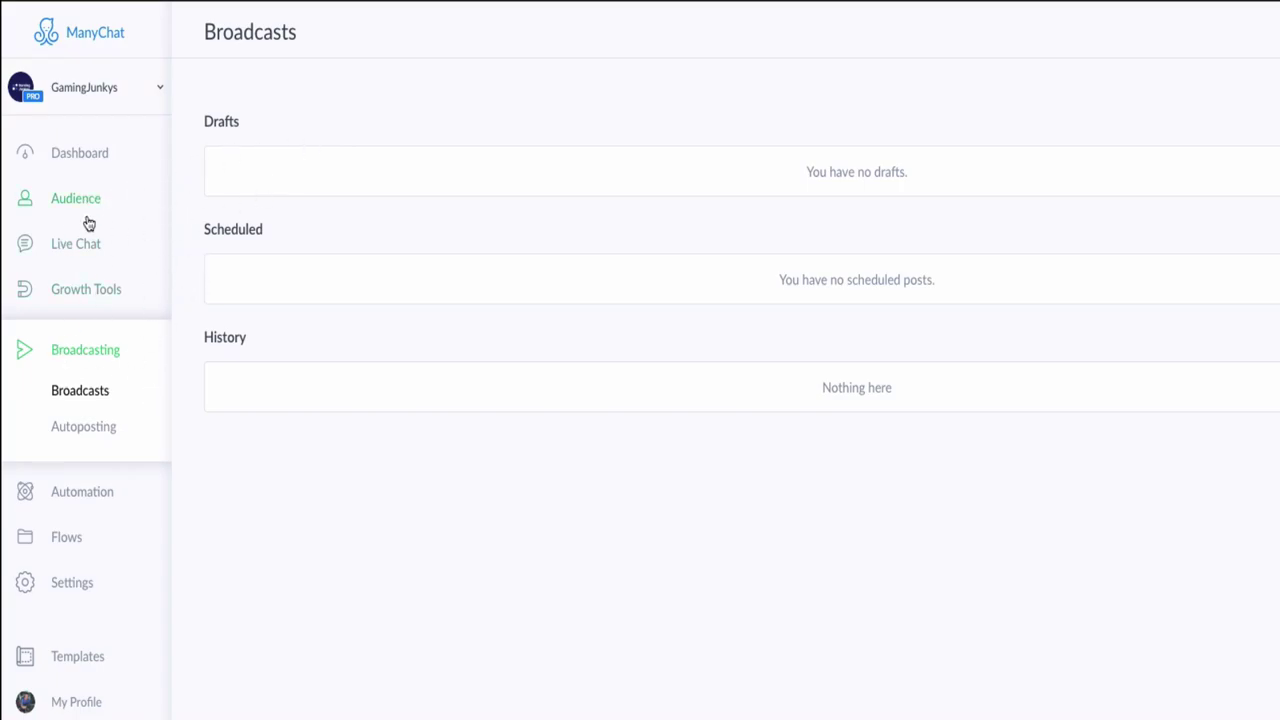
Open the GJ - ENTRY checkbox widget among the growth tools and review its opt-in message preview.
click(88, 300)
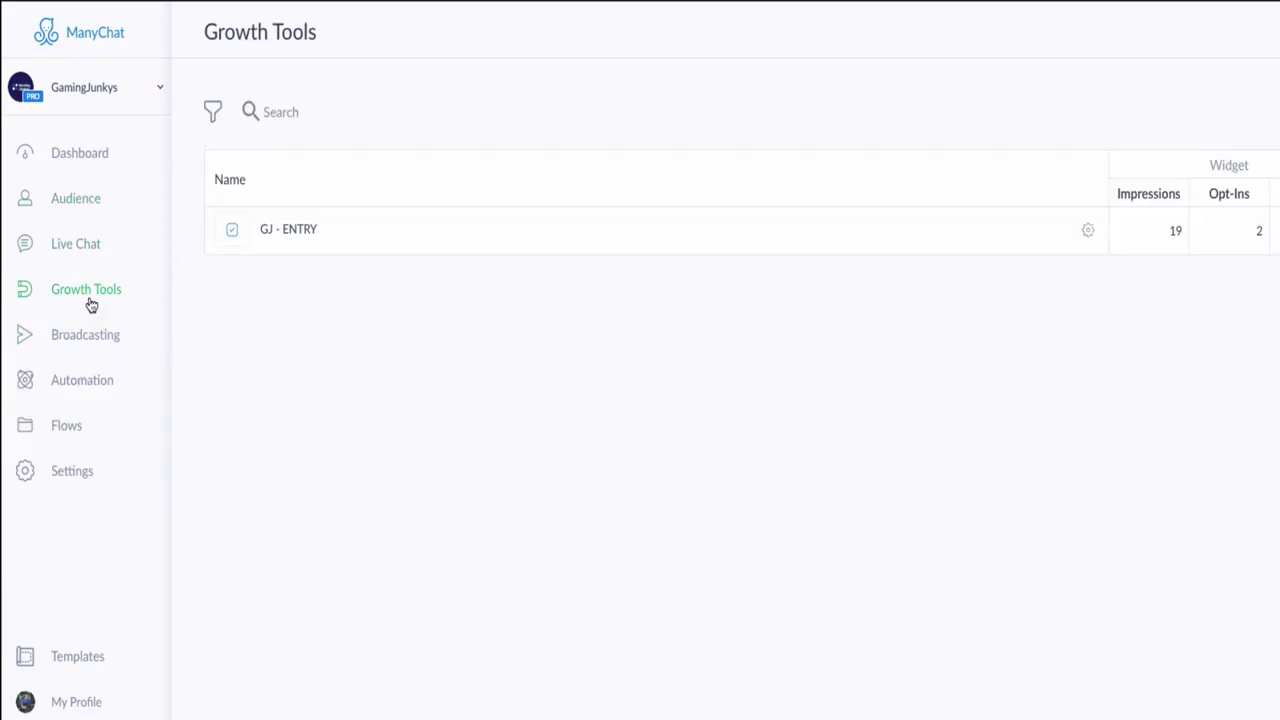
click(290, 232)
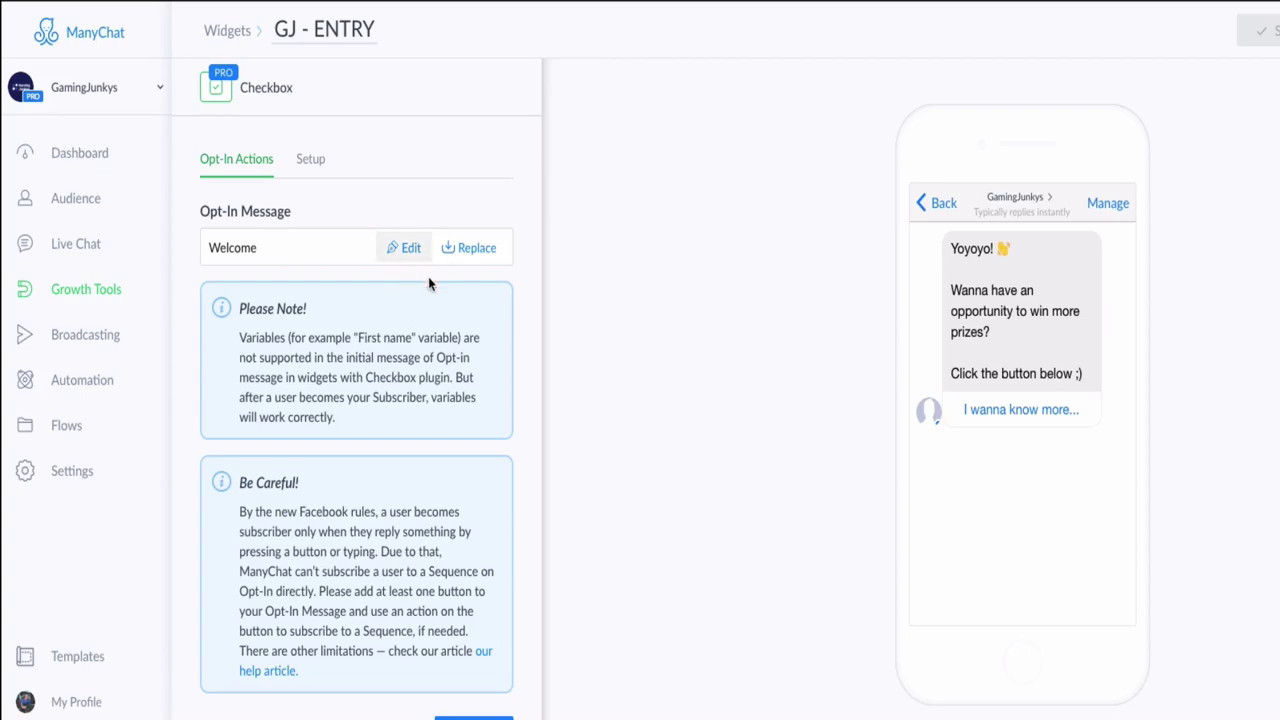
click(83, 308)
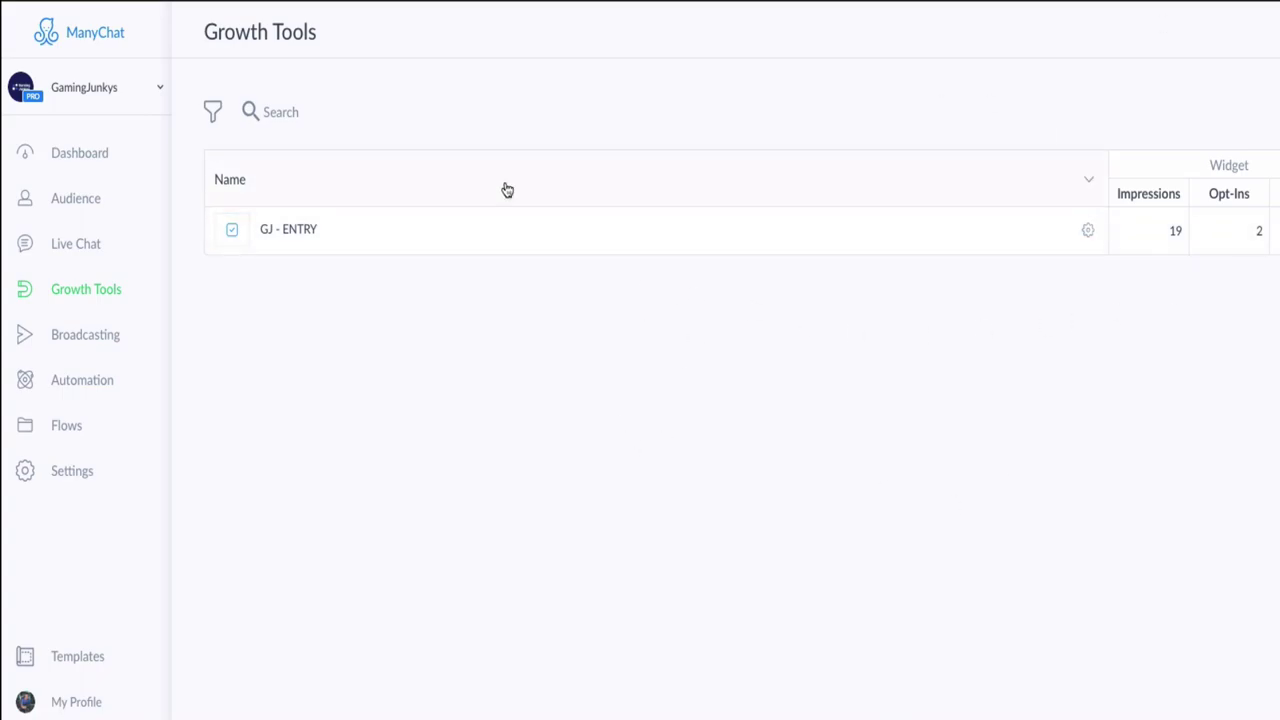
click(294, 237)
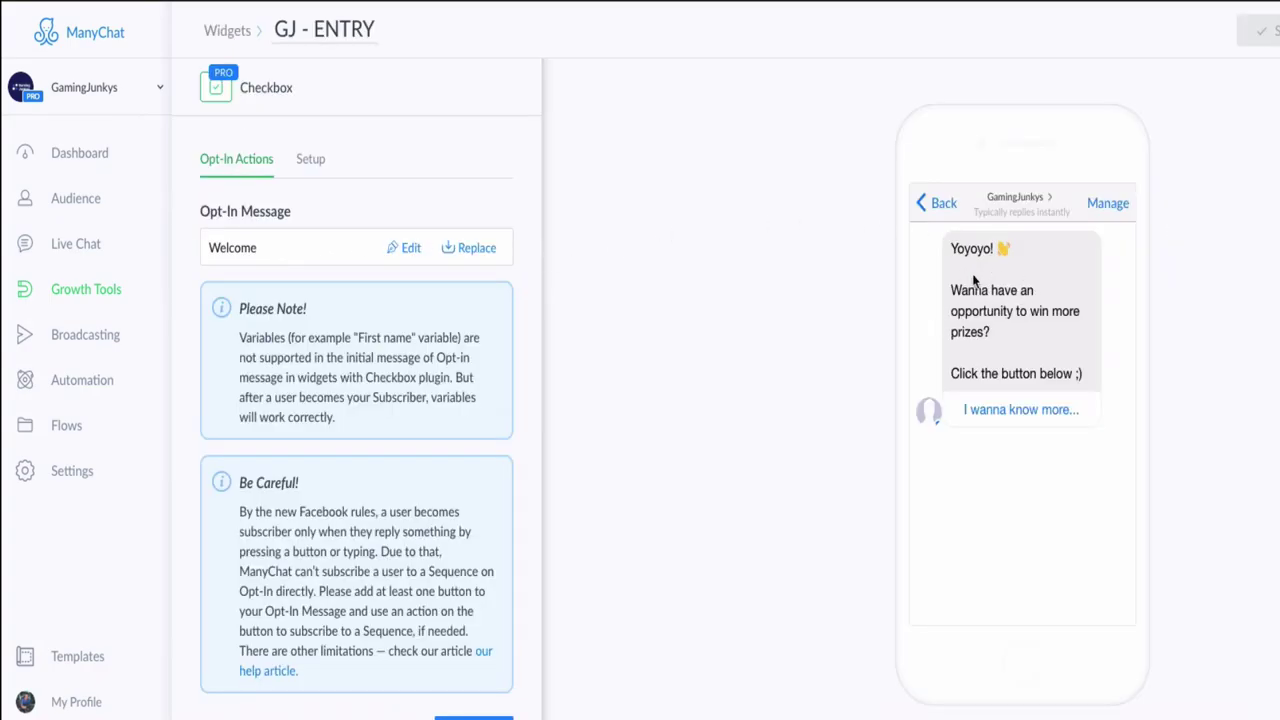
click(66, 292)
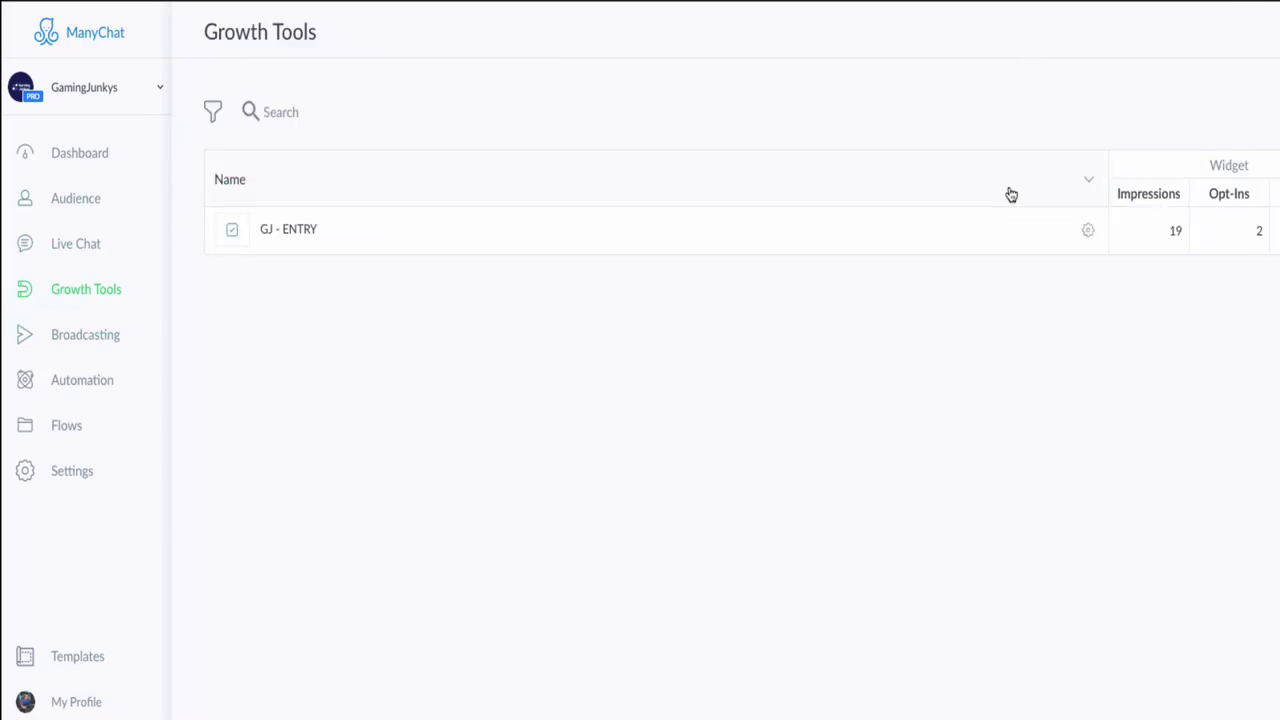
click(290, 232)
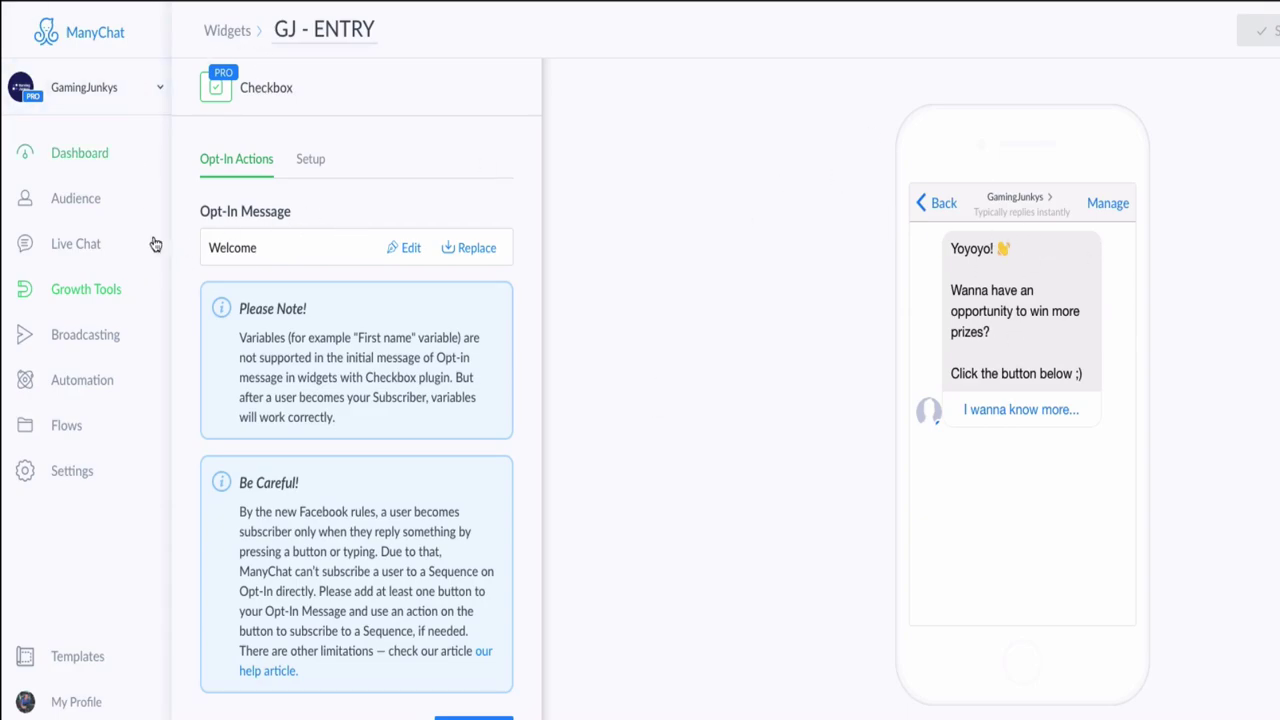
click(99, 300)
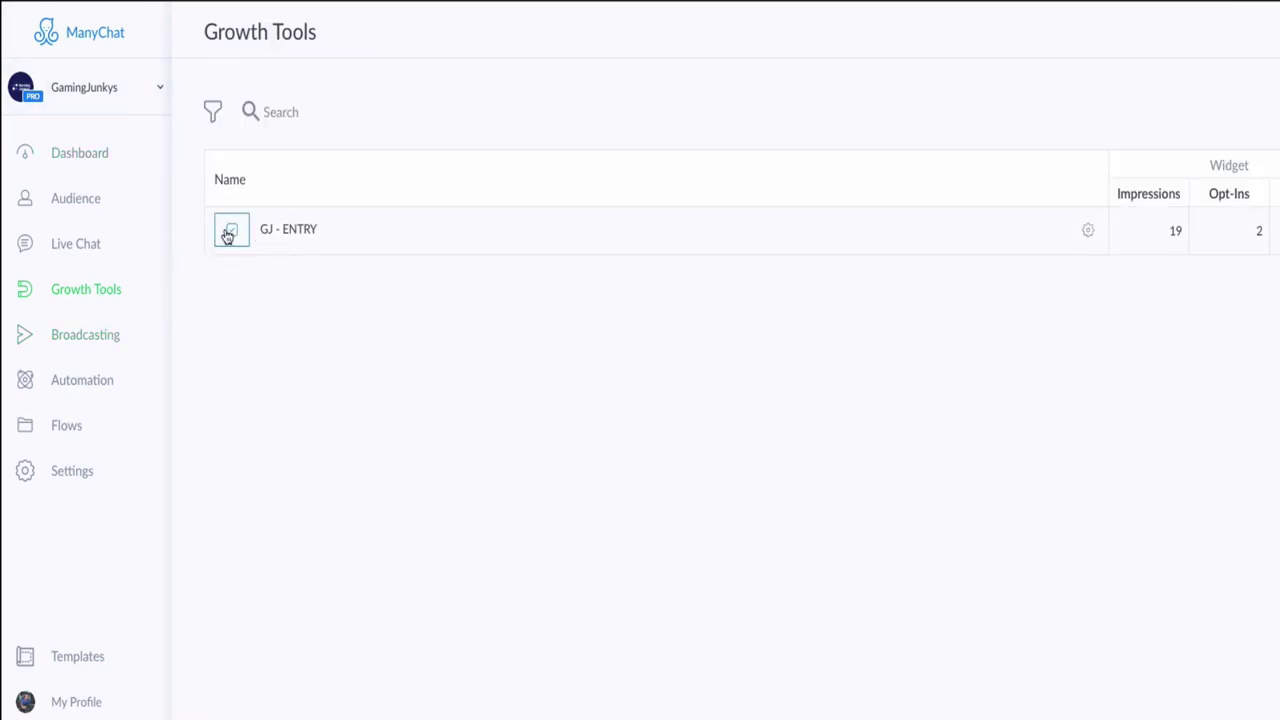
click(311, 229)
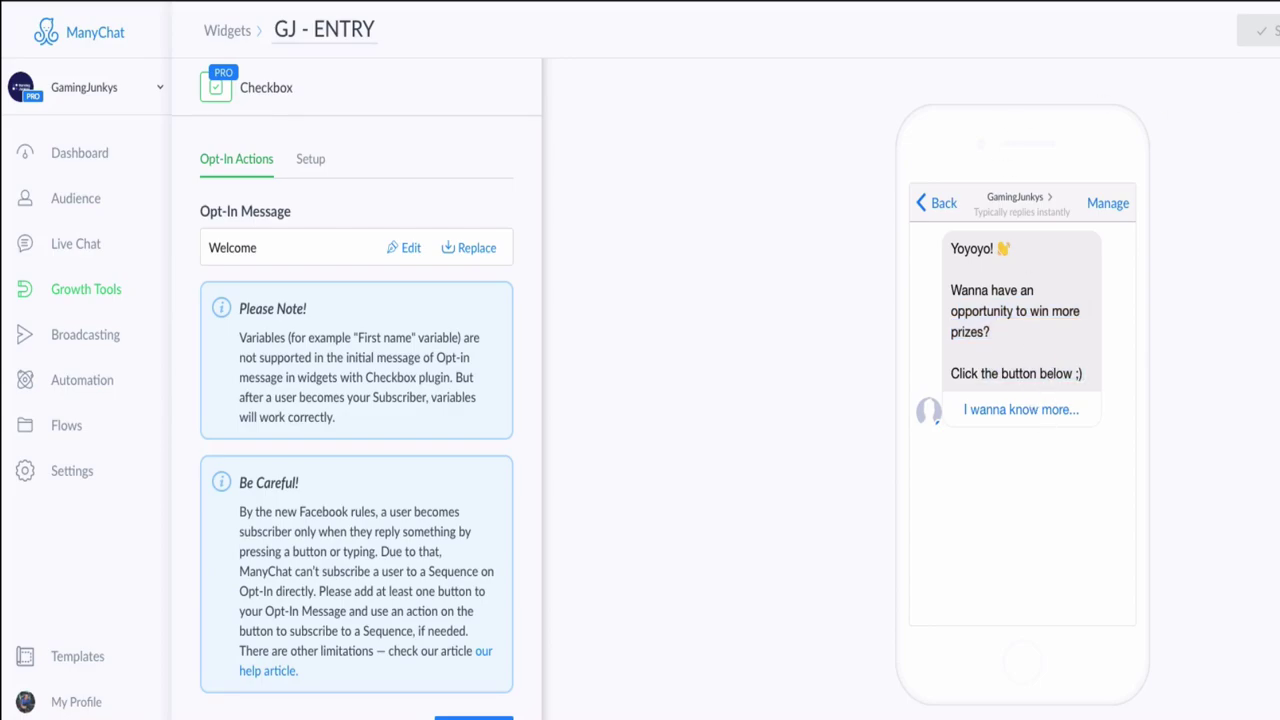
Review the Welcome opt-in message's "I wanna know more..." button and attached Questions message, and return to the GJ - ENTRY widget.
click(402, 247)
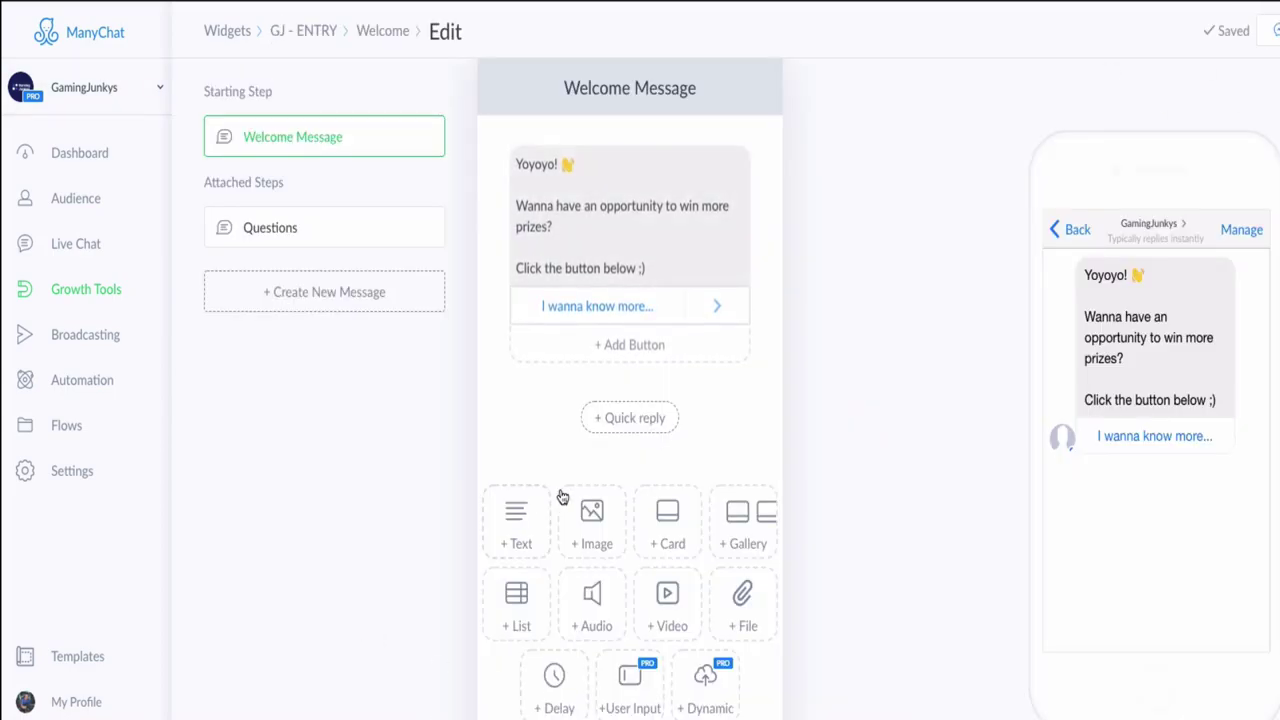
click(626, 315)
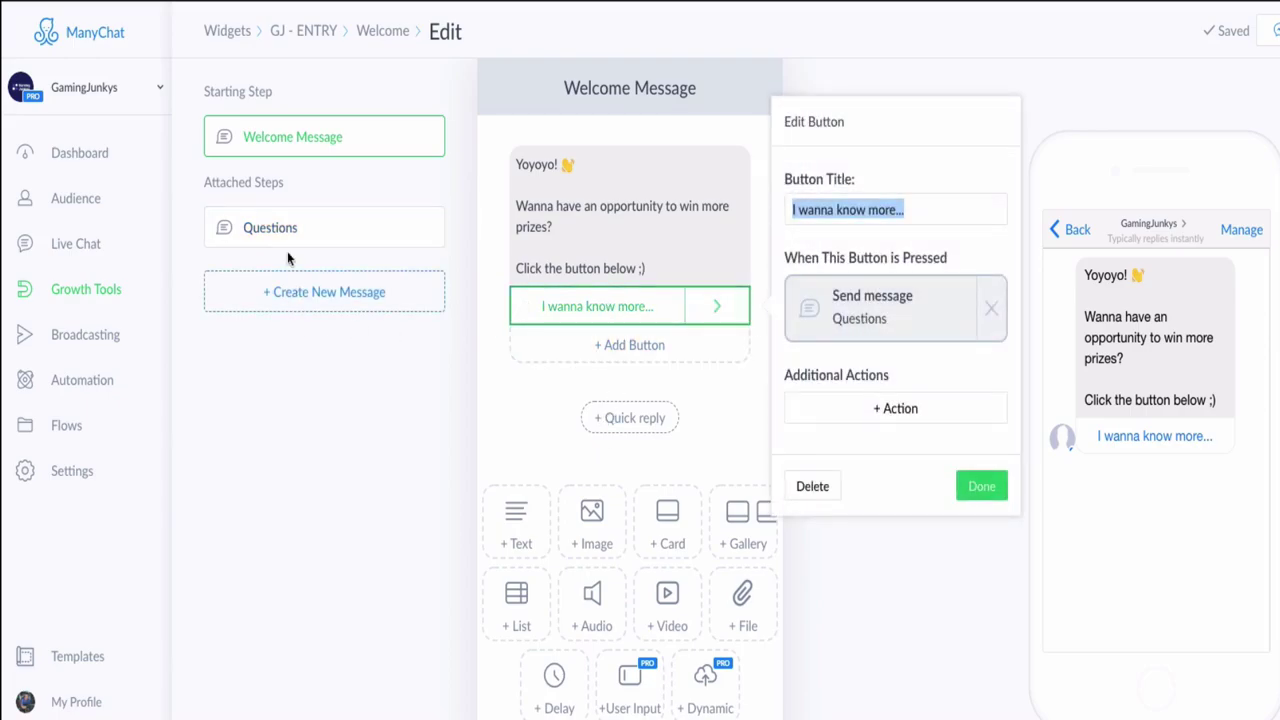
click(326, 238)
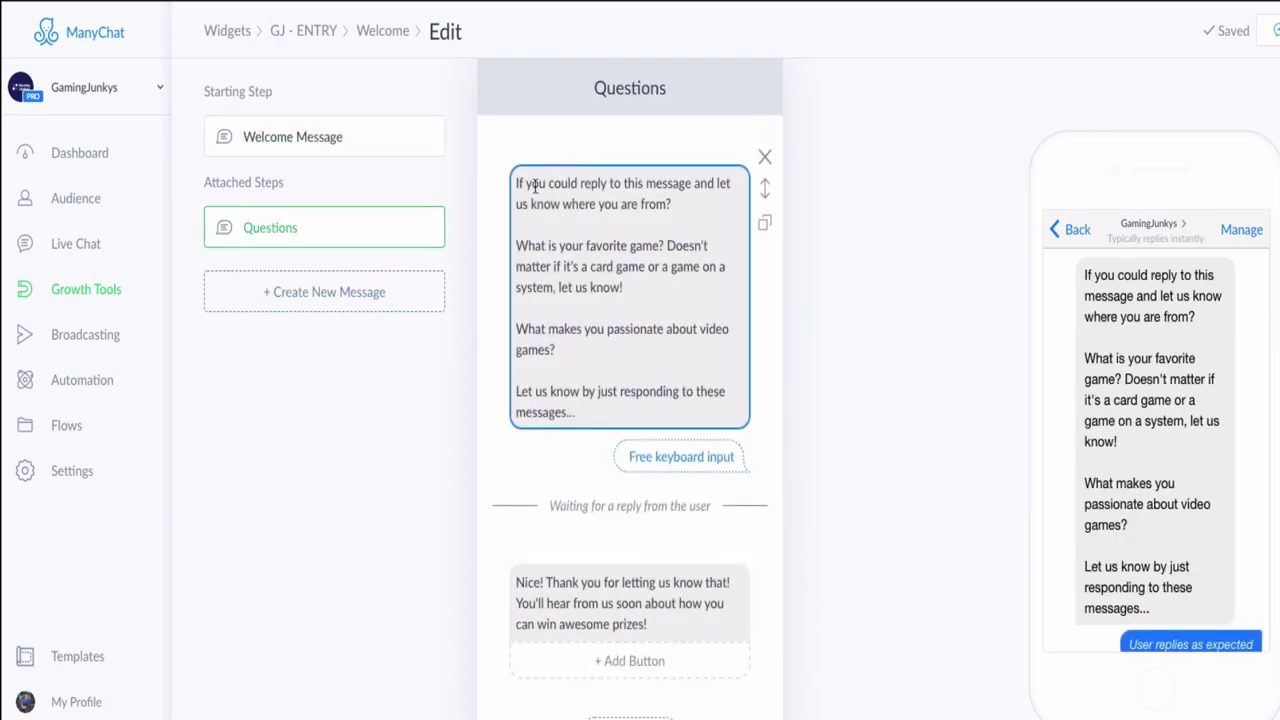
click(535, 185)
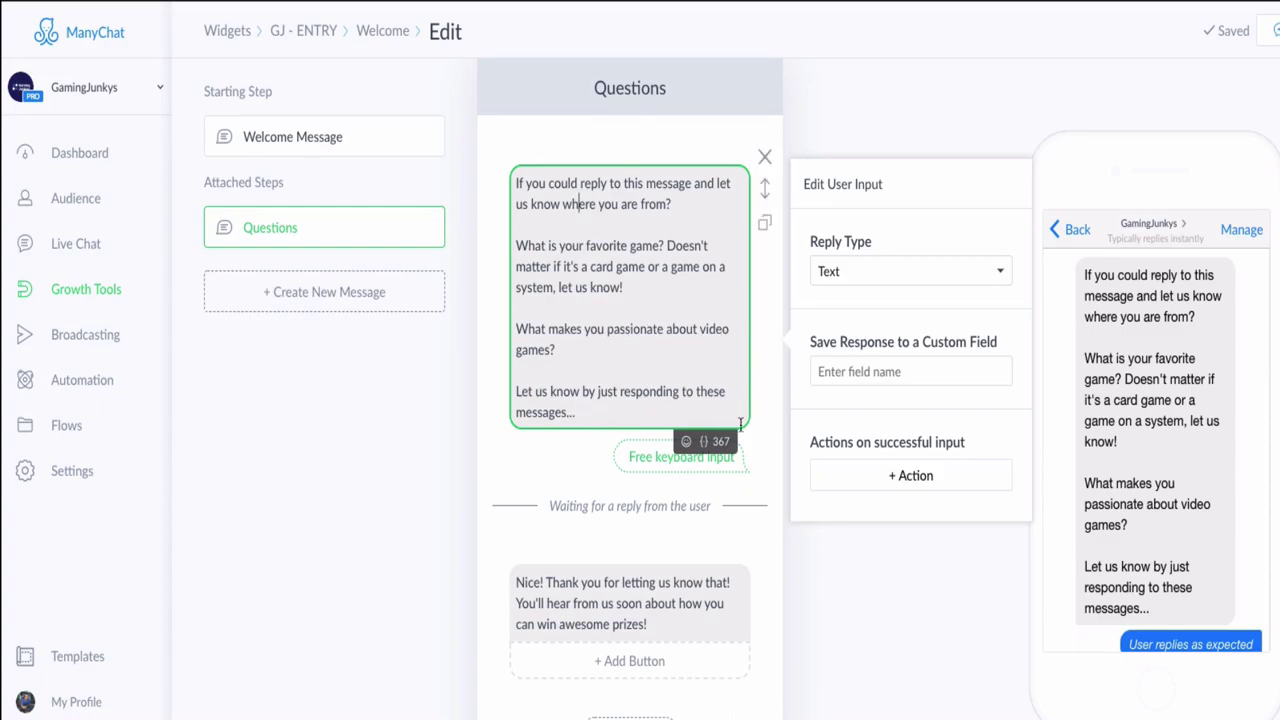
scroll(741, 409, down, 2)
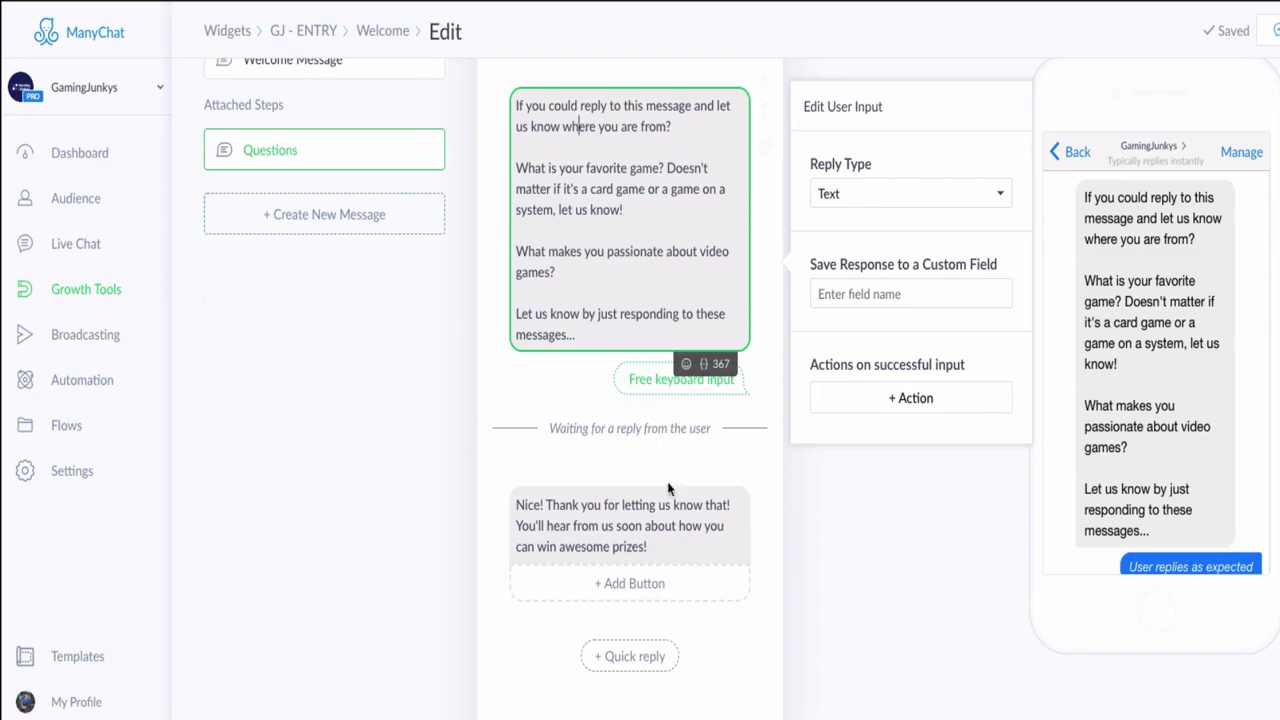
click(91, 289)
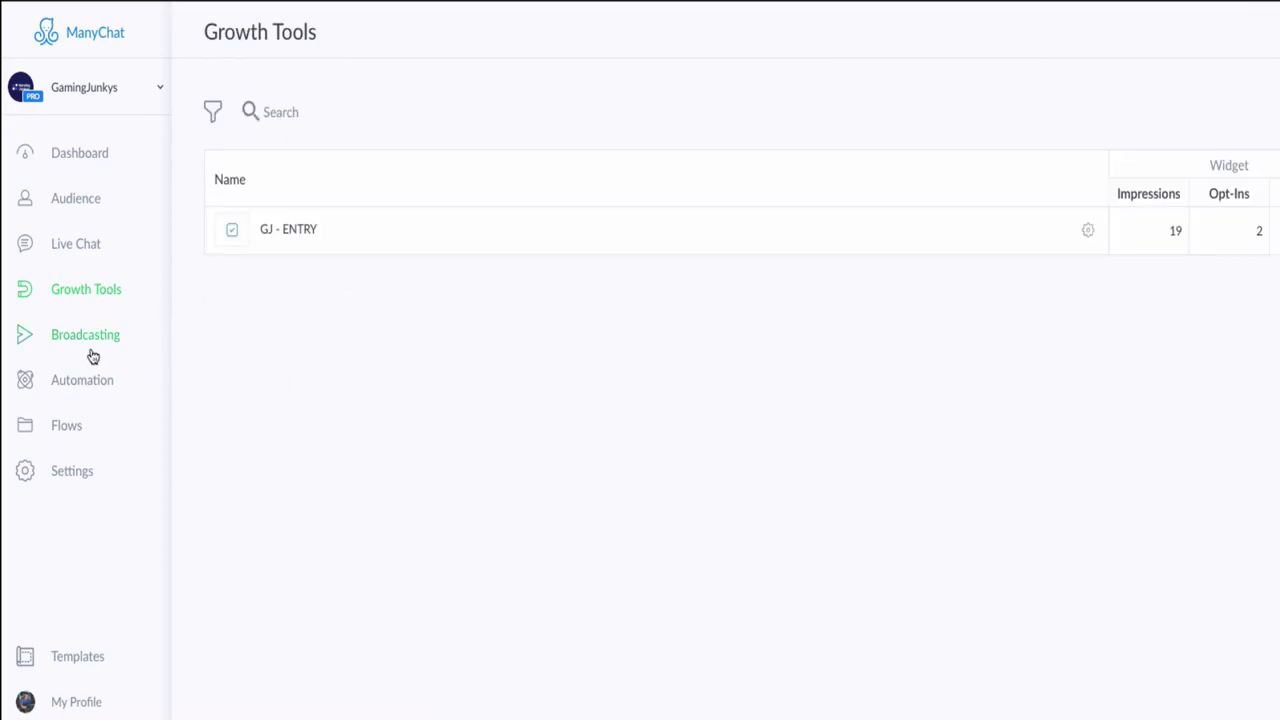
click(322, 236)
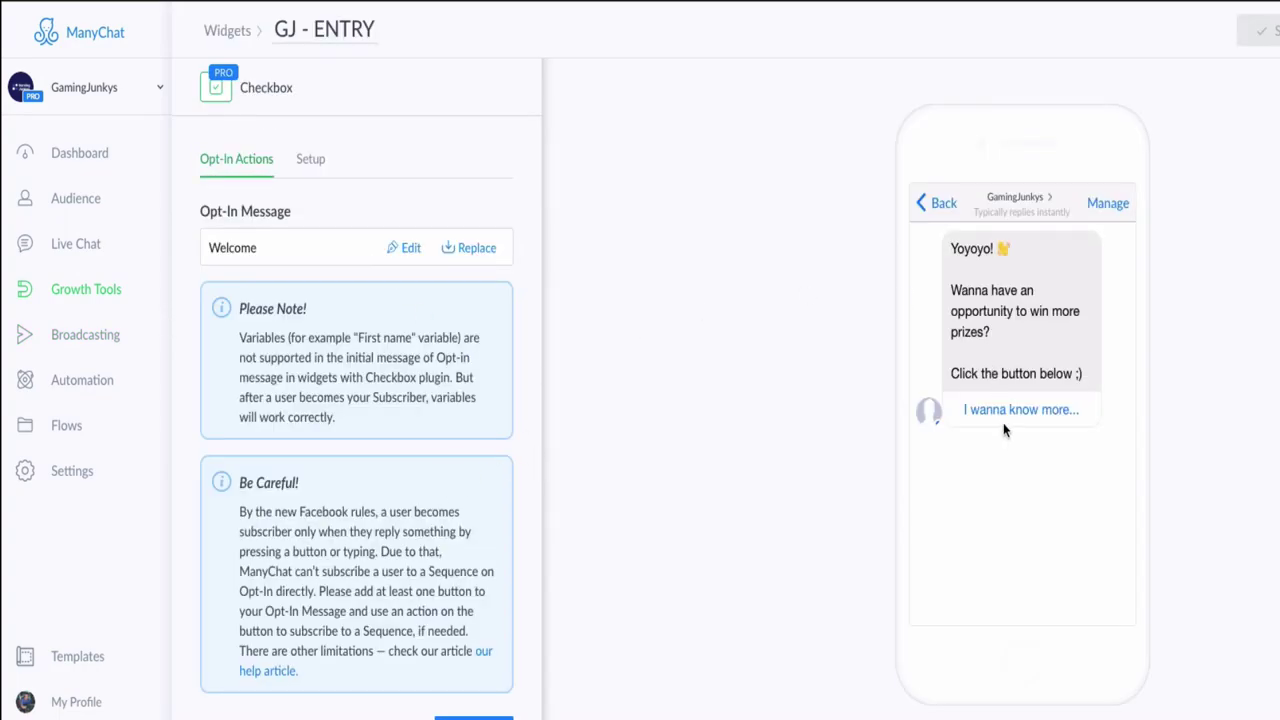
Open the Survey message in the GJ - 7 Day Follow up sequence and read through its content.
click(88, 386)
click(90, 580)
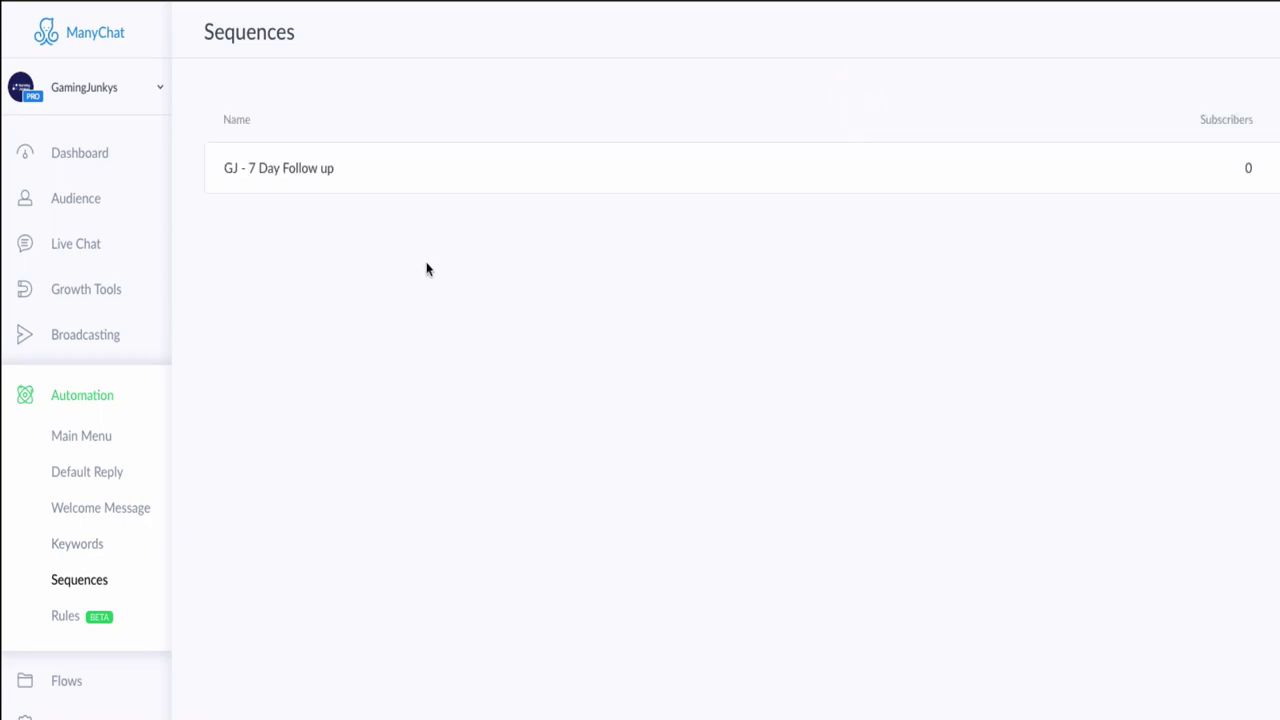
click(287, 170)
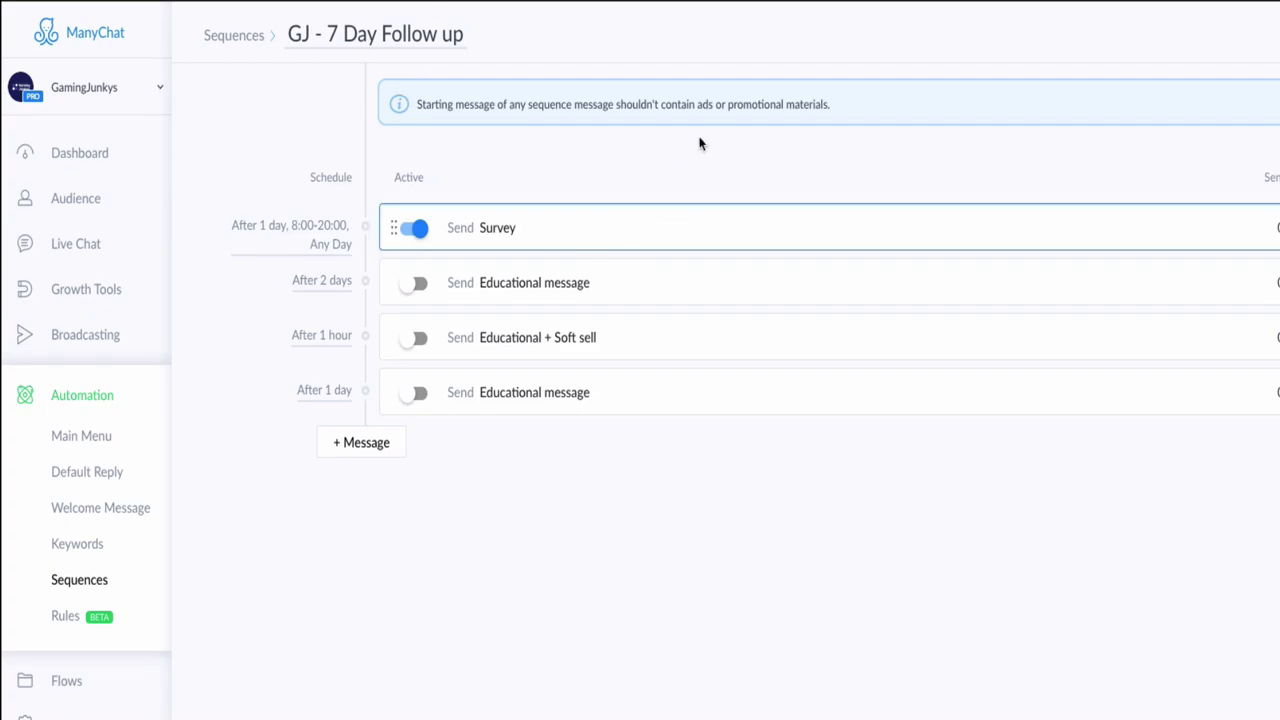
click(500, 229)
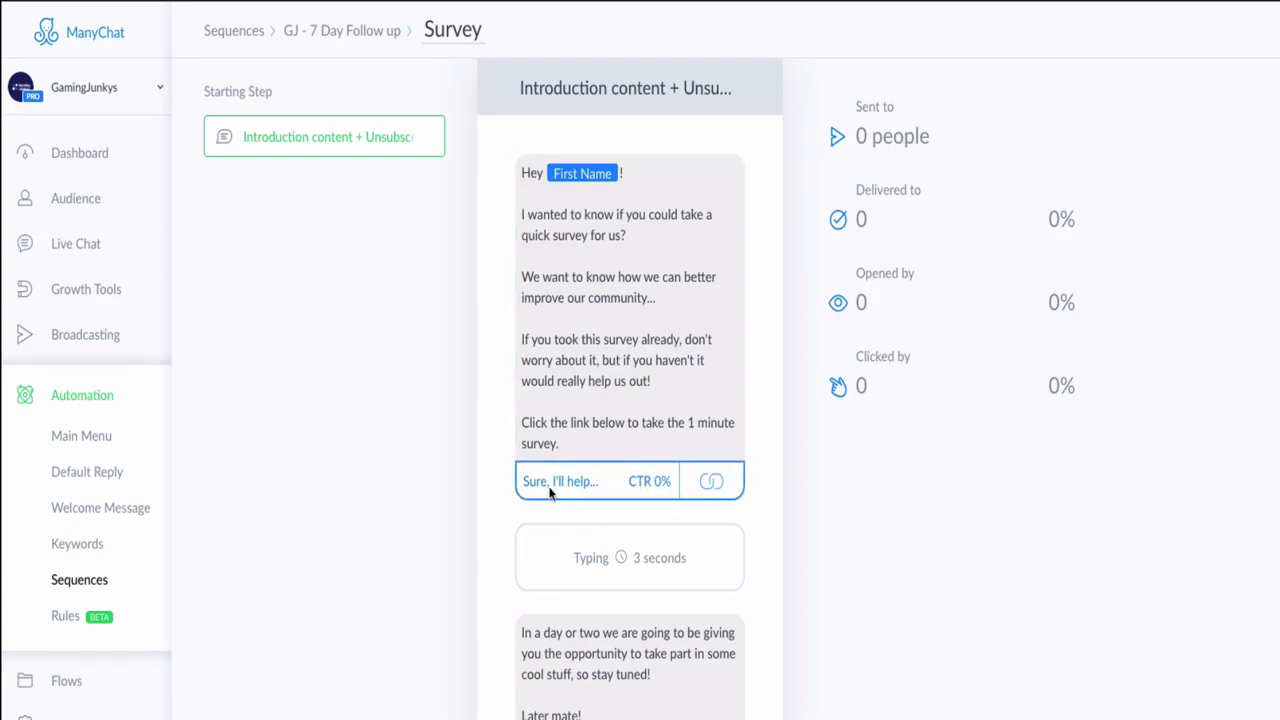
scroll(630, 584, down, 1)
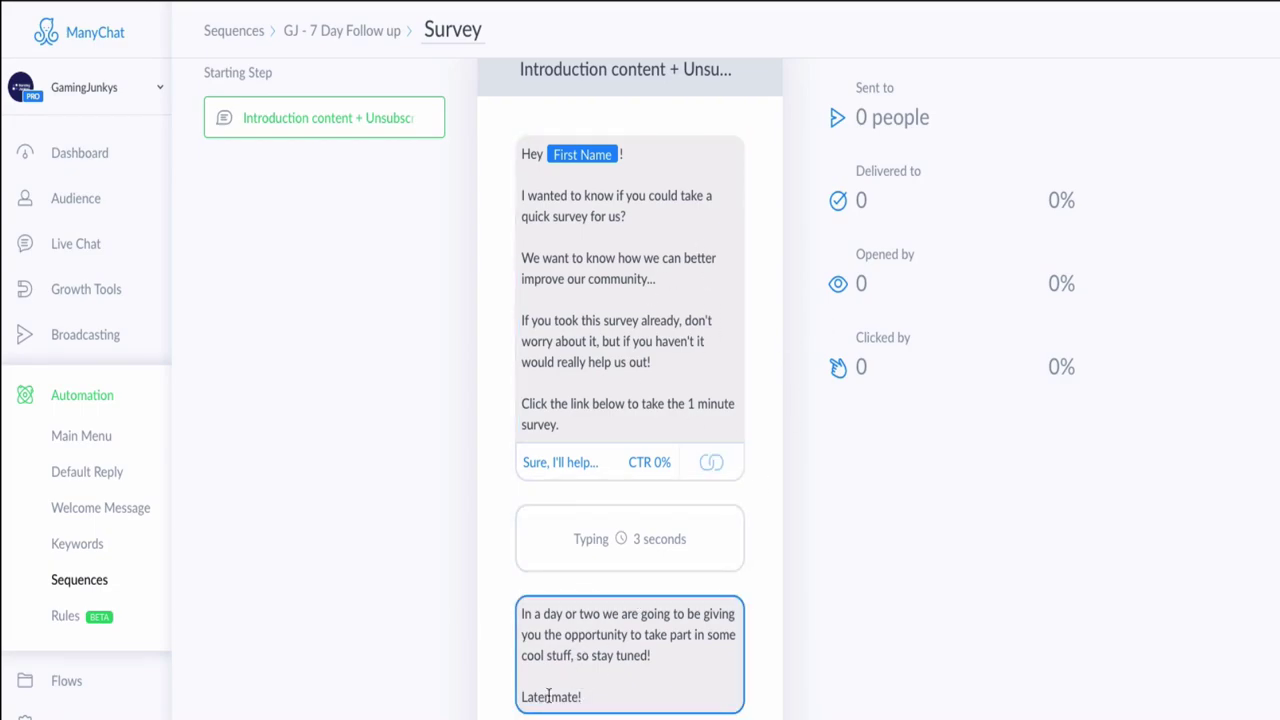
Edit the Survey message's closing text to end with "GG mate!" instead of "Later mate!", keeping a blank line above it.
click(324, 117)
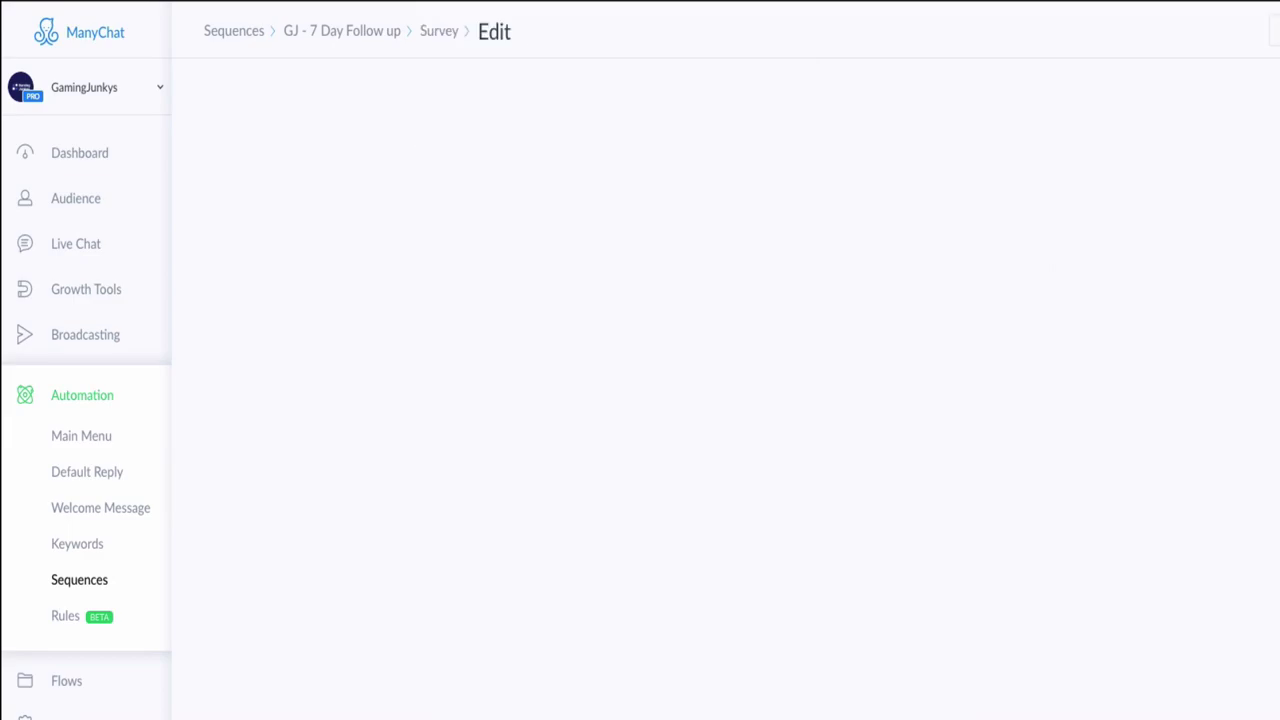
scroll(580, 460, down, 5)
click(545, 270)
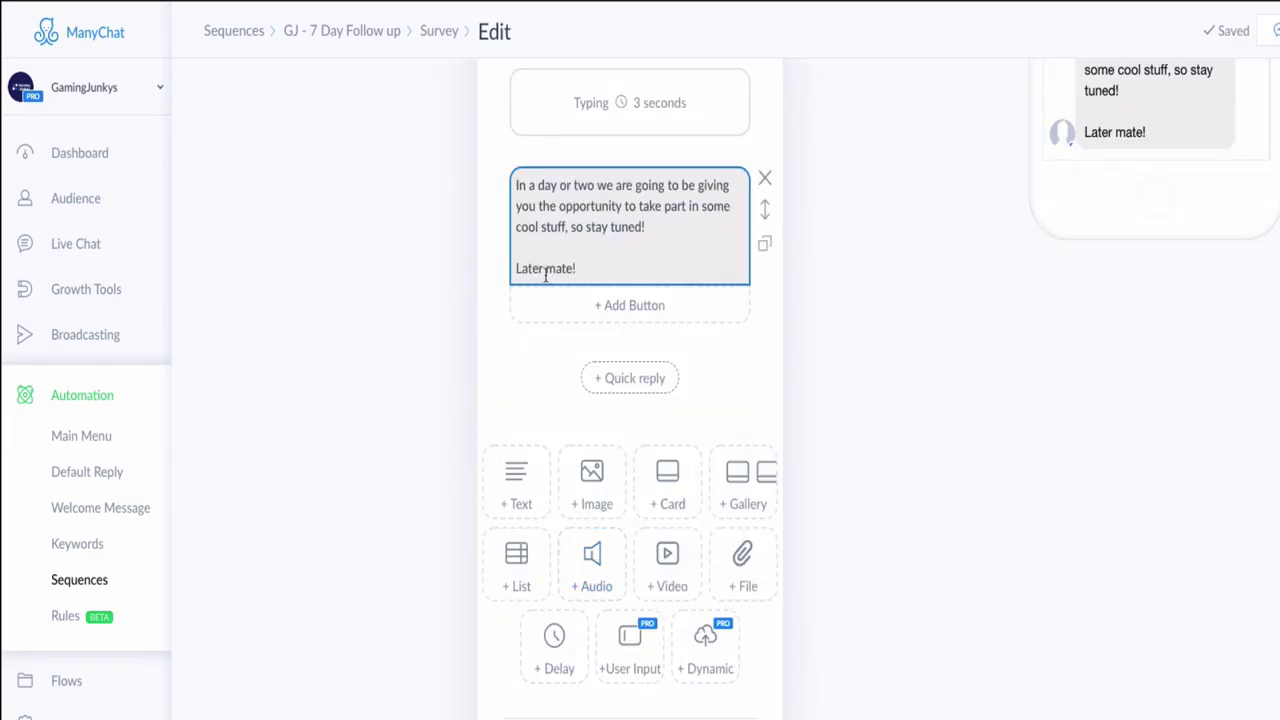
drag(545, 270, 516, 256)
key(BackSpace)
key(BackSpace)
text(g)
key(BackSpace)
text(GG)
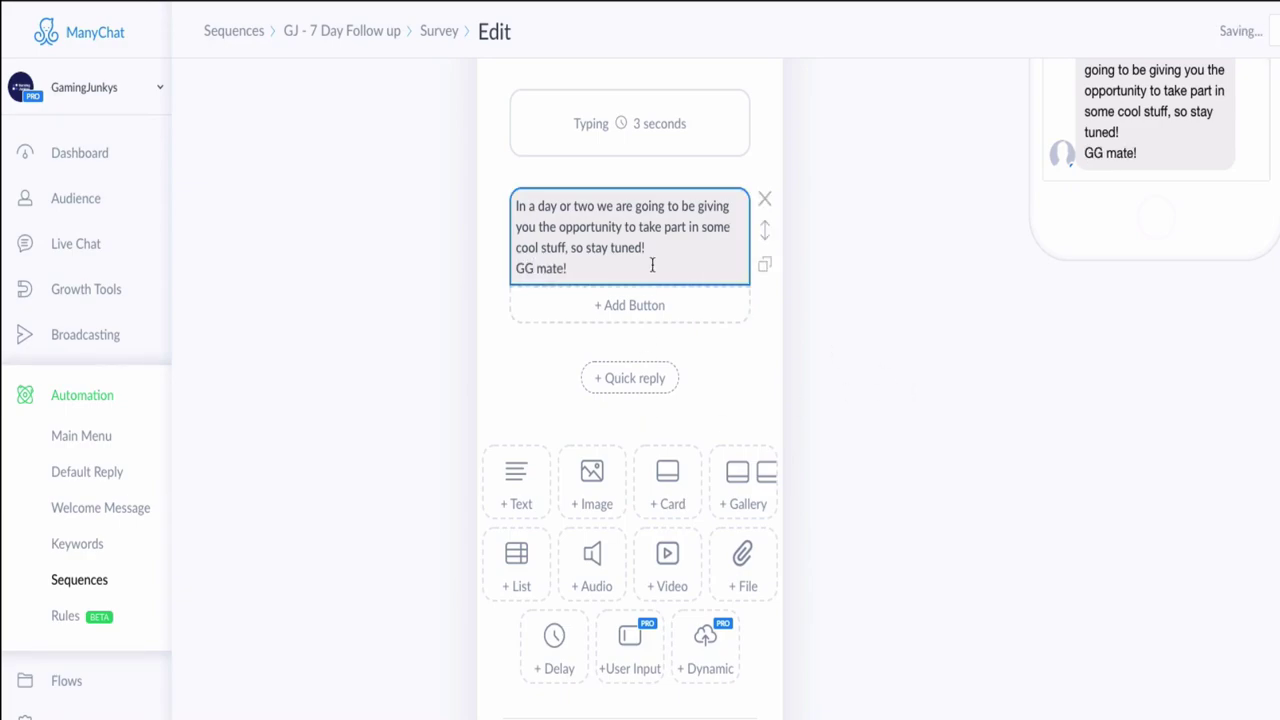
click(652, 249)
key(Return)
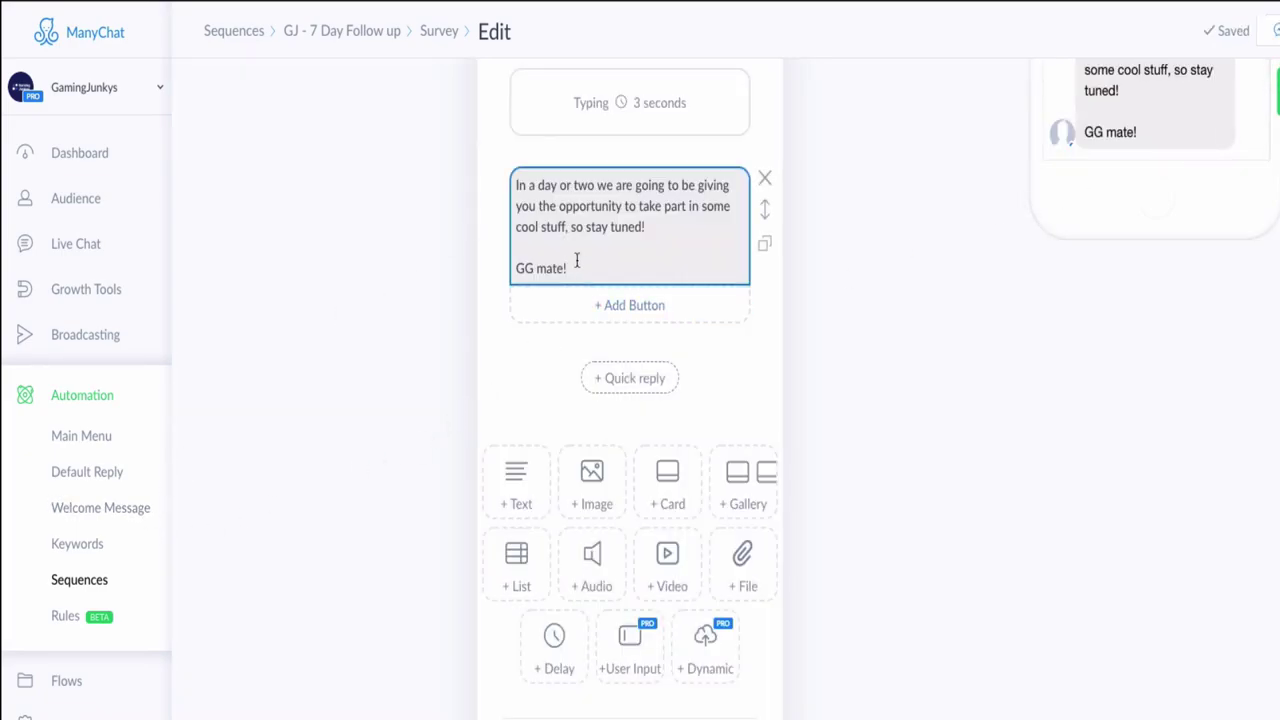
scroll(546, 370, up, 5)
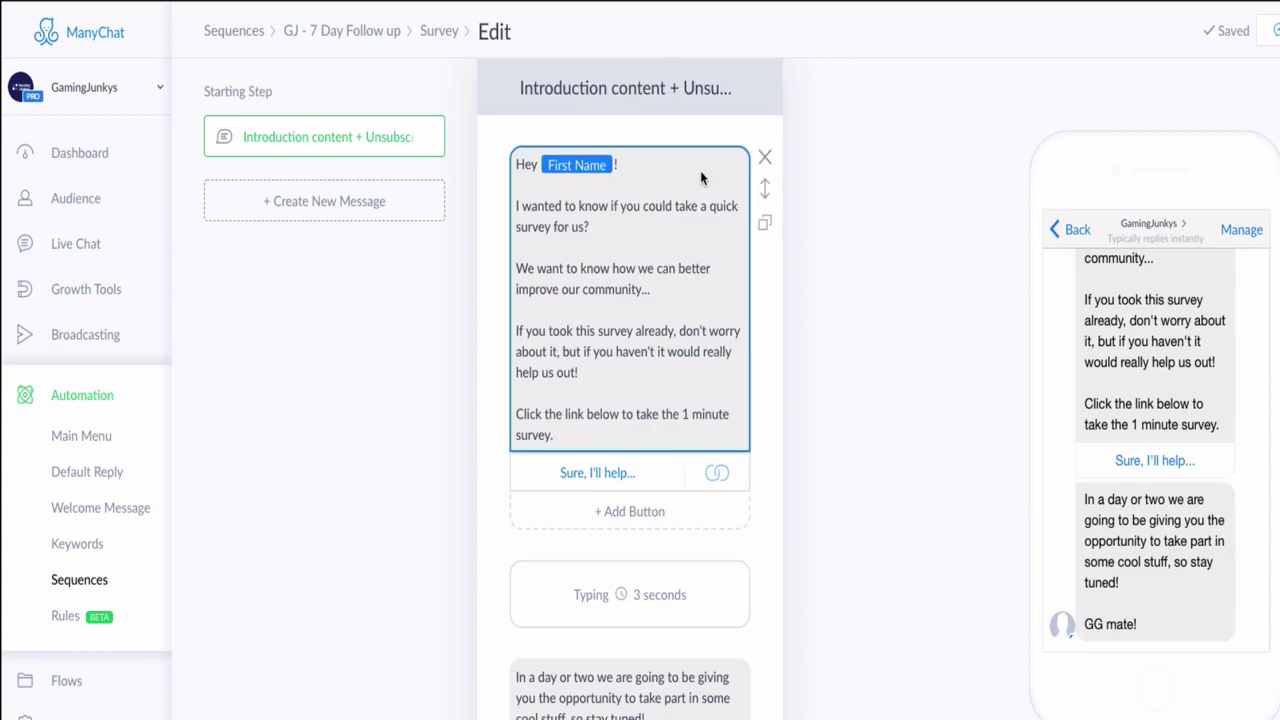
Open the Add Tag To Seven Day Follow Up automation rule and review its trigger and tag action.
click(70, 615)
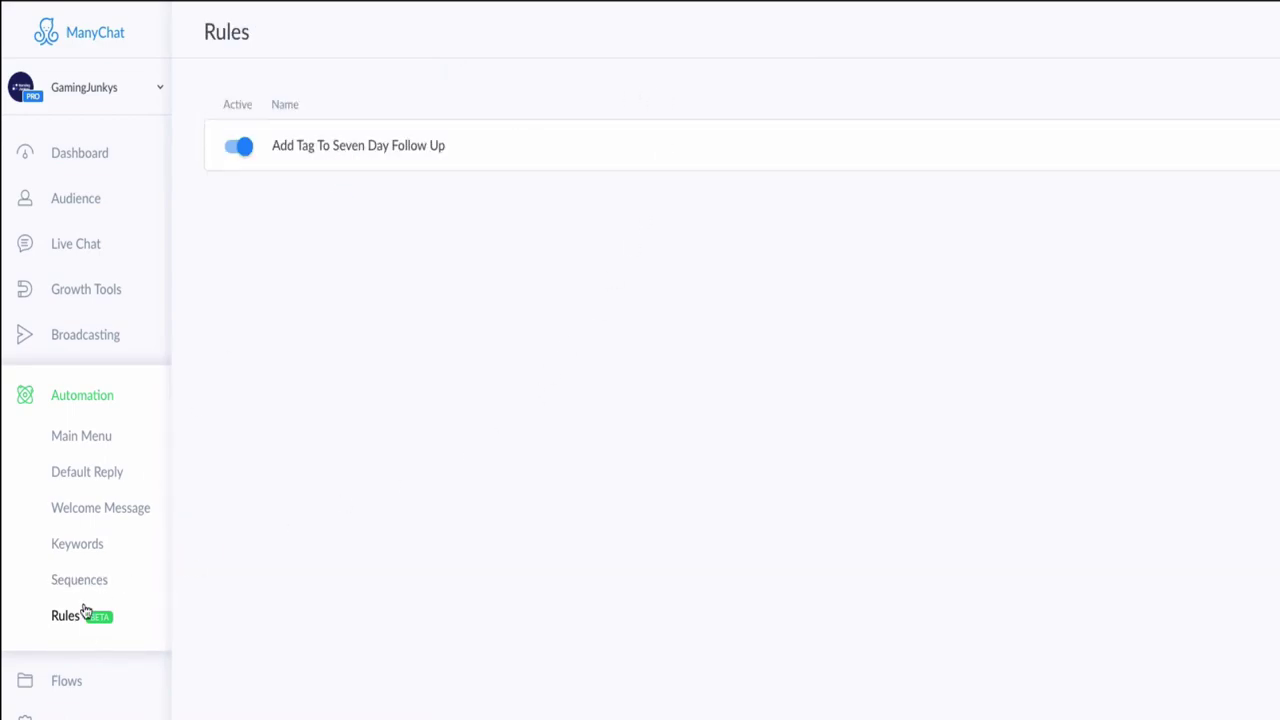
click(394, 157)
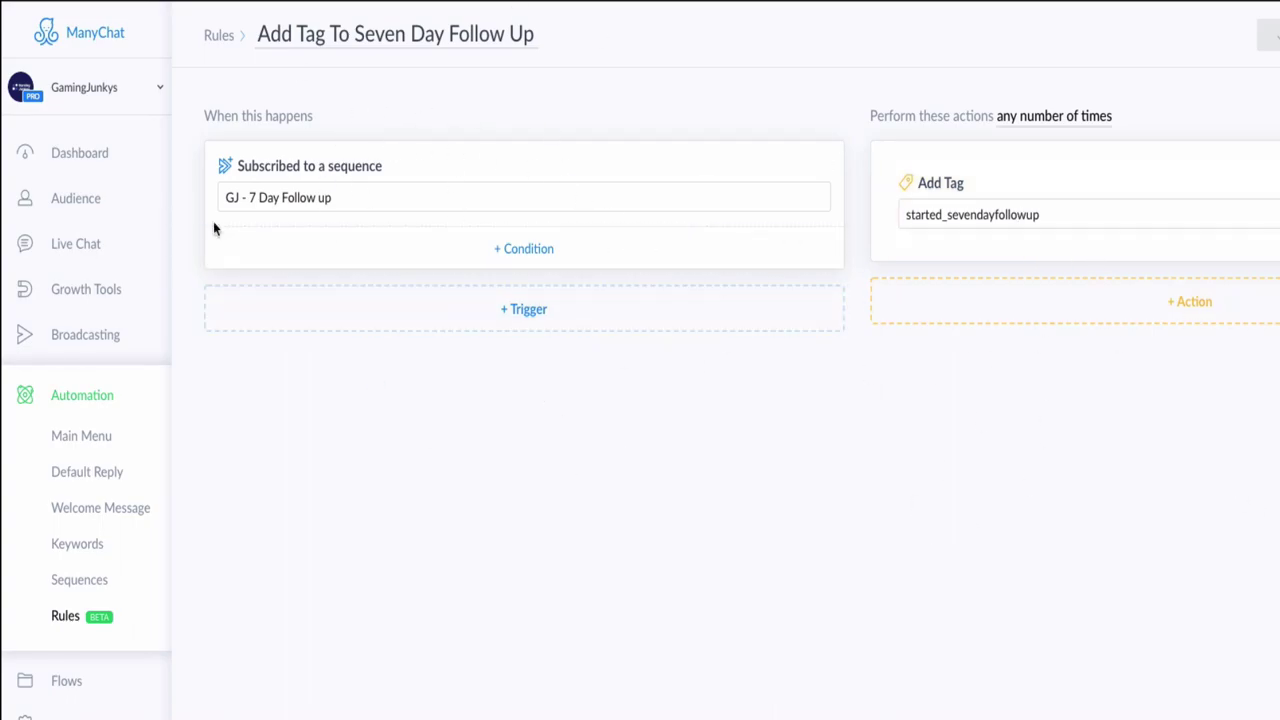
click(72, 612)
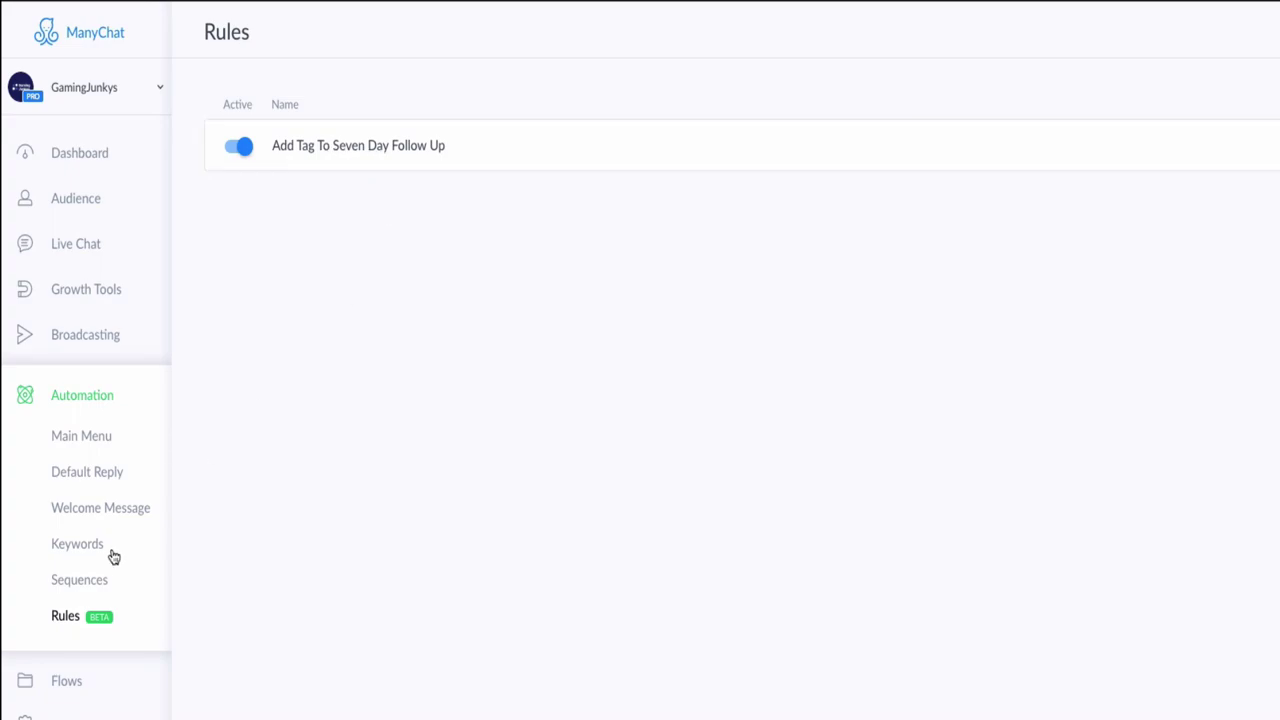
click(334, 149)
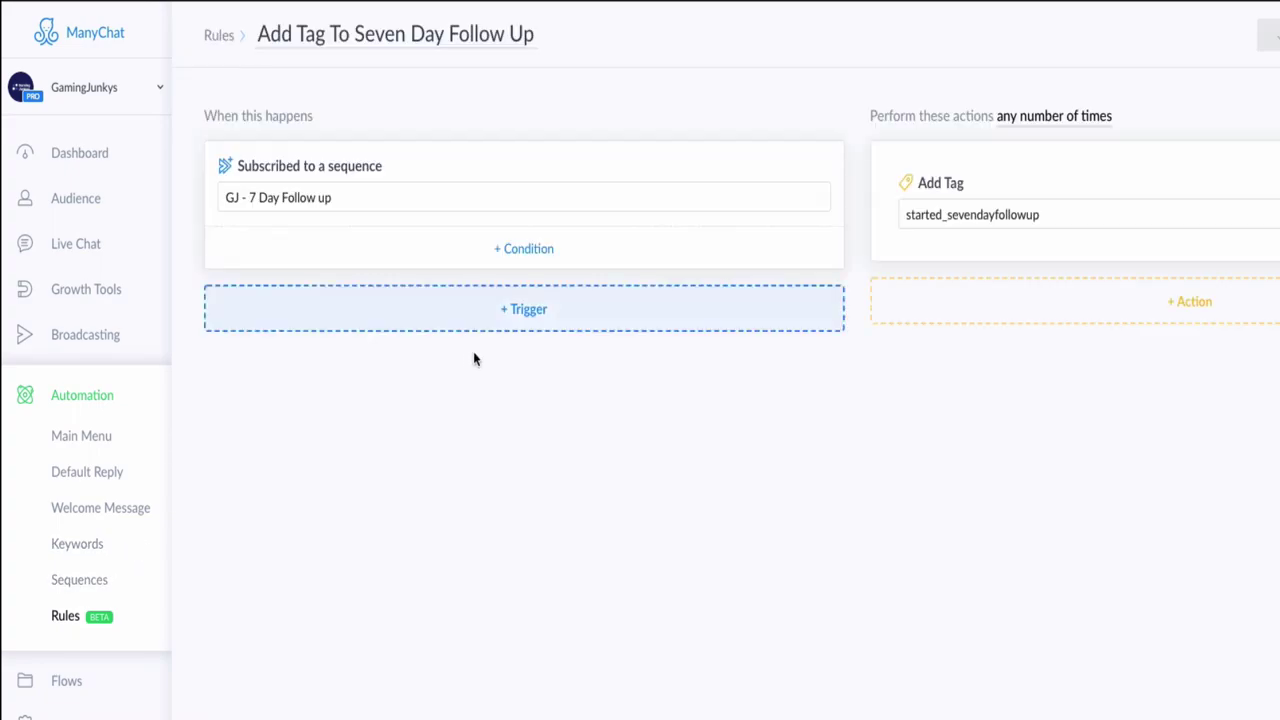
Look through the condition types available for the rule's sequence subscription trigger, and close the list without adding one.
click(498, 245)
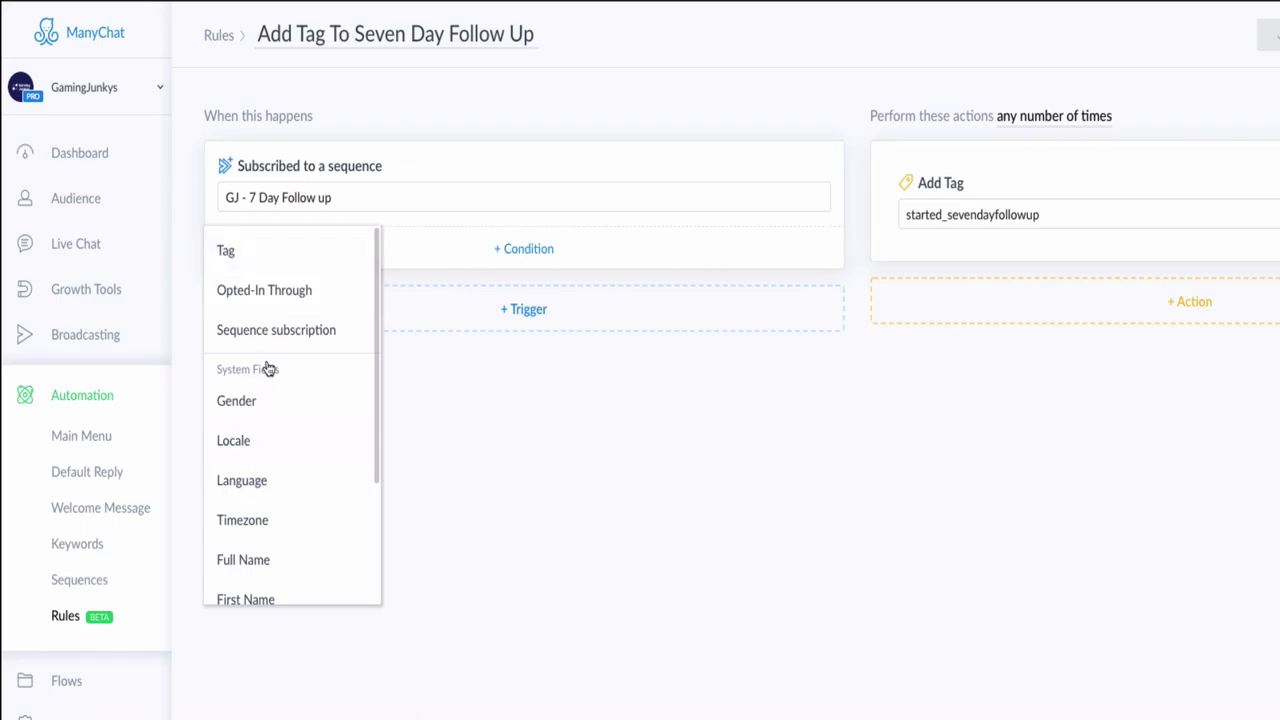
scroll(323, 449, down, 2)
scroll(303, 414, up, 2)
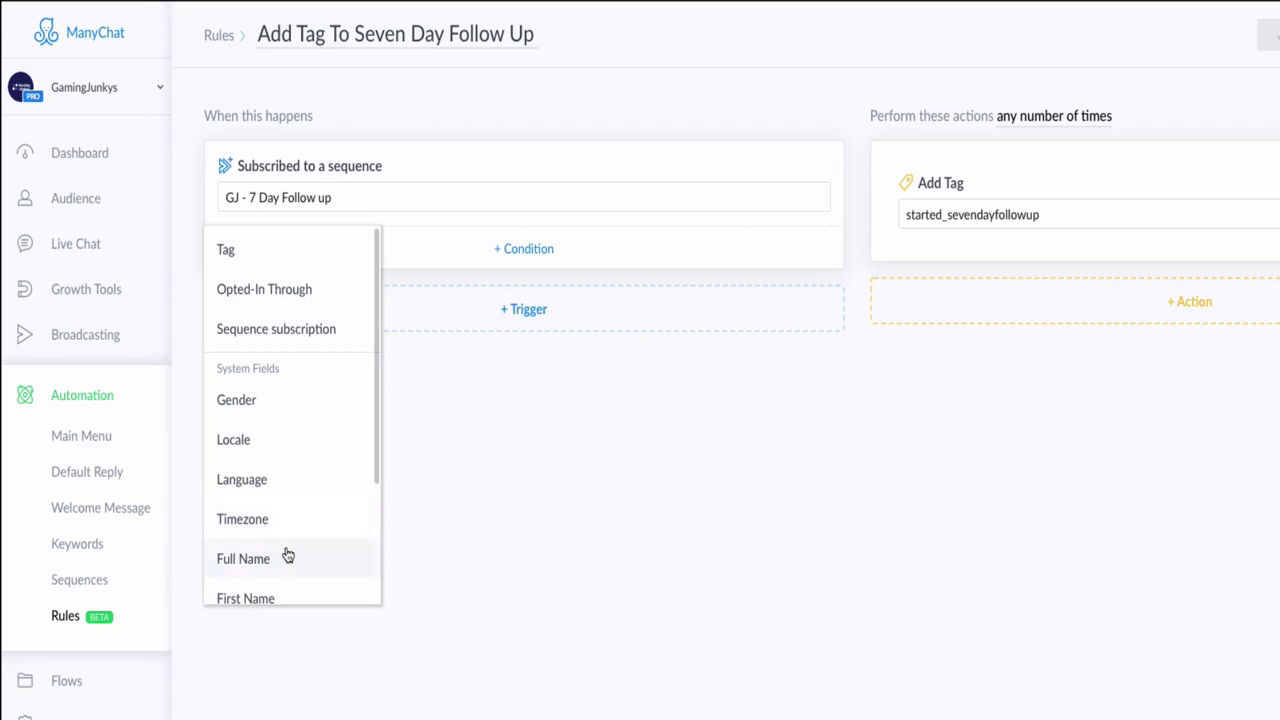
scroll(283, 540, down, 3)
scroll(260, 520, down, 1)
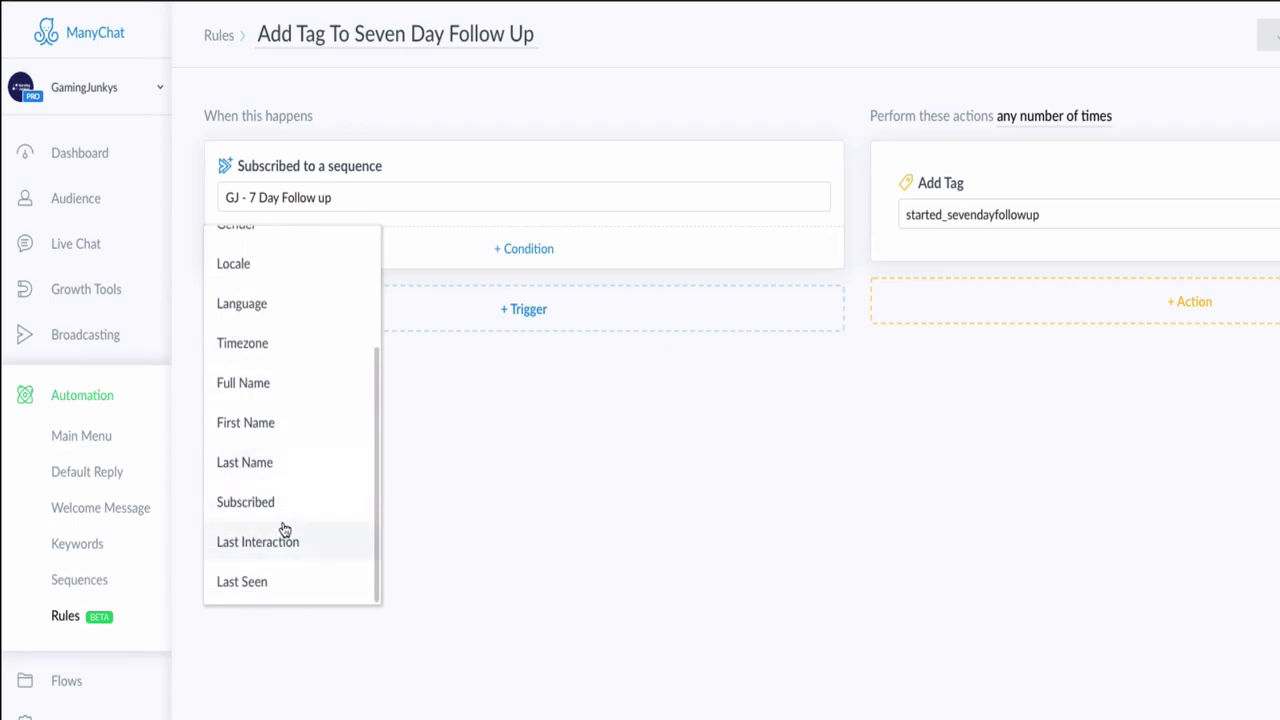
scroll(290, 450, up, 4)
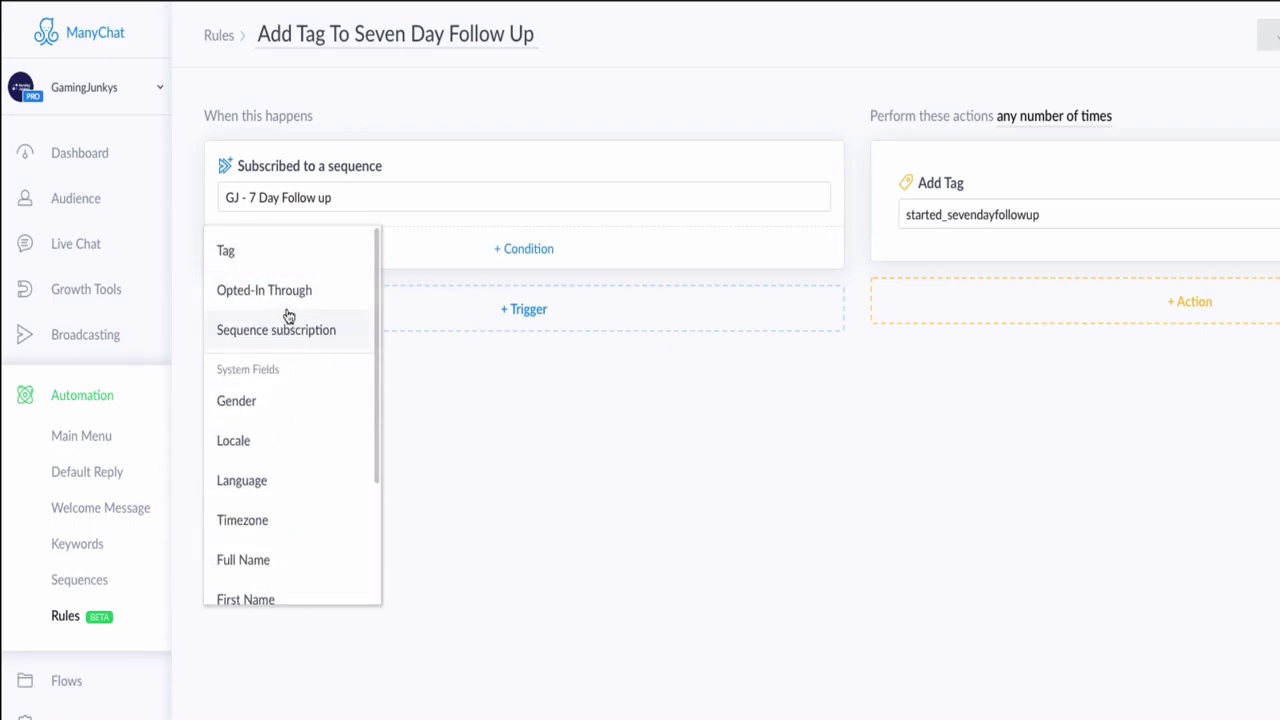
click(183, 350)
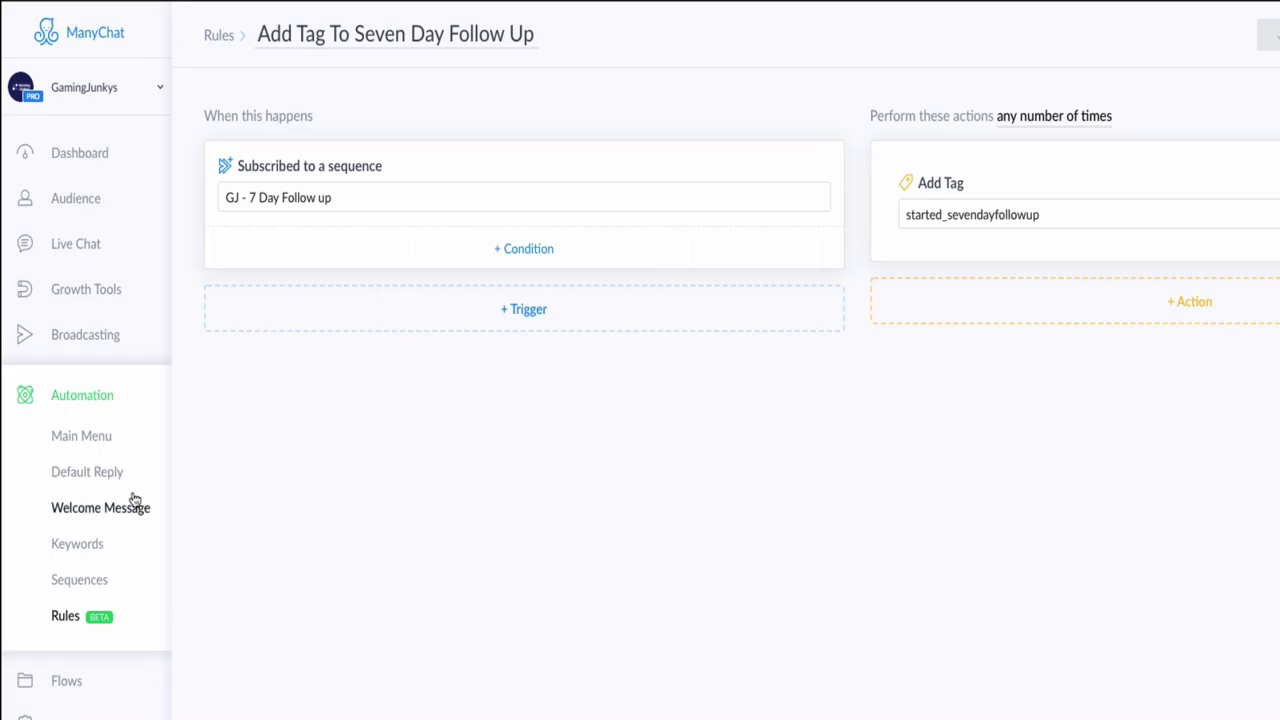
Look at the automation keywords and the default welcome message.
click(79, 549)
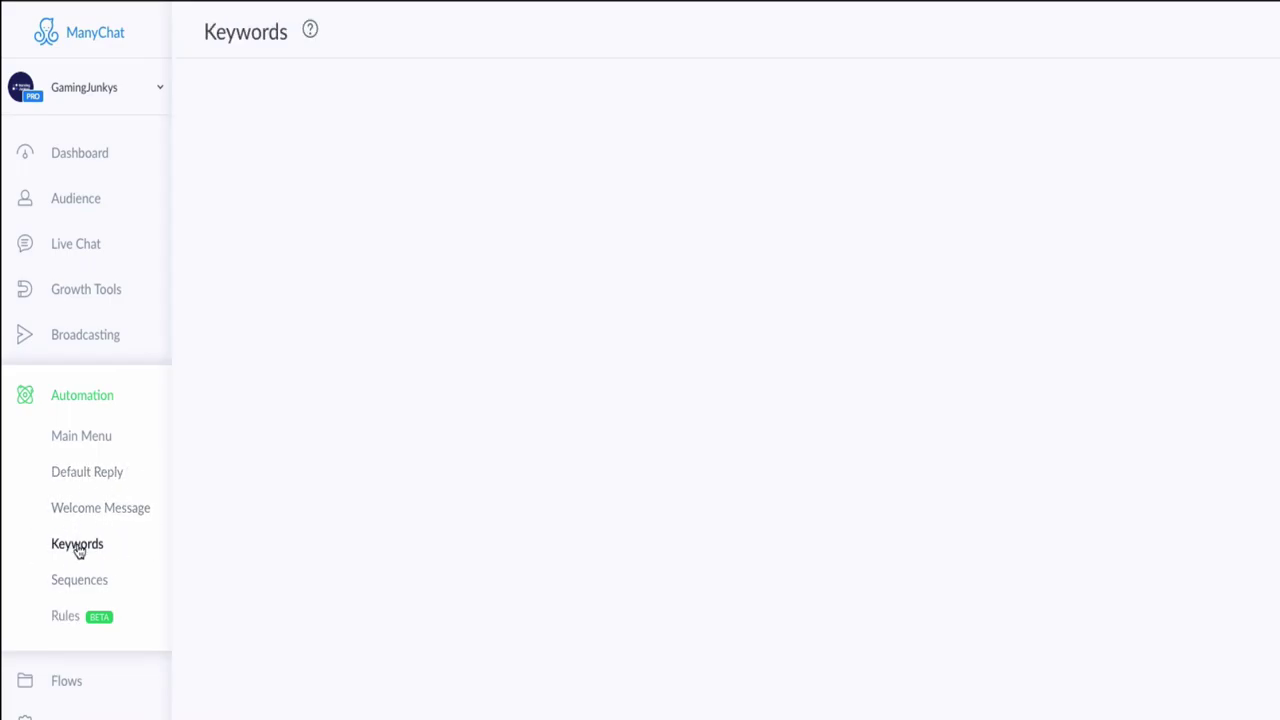
click(80, 507)
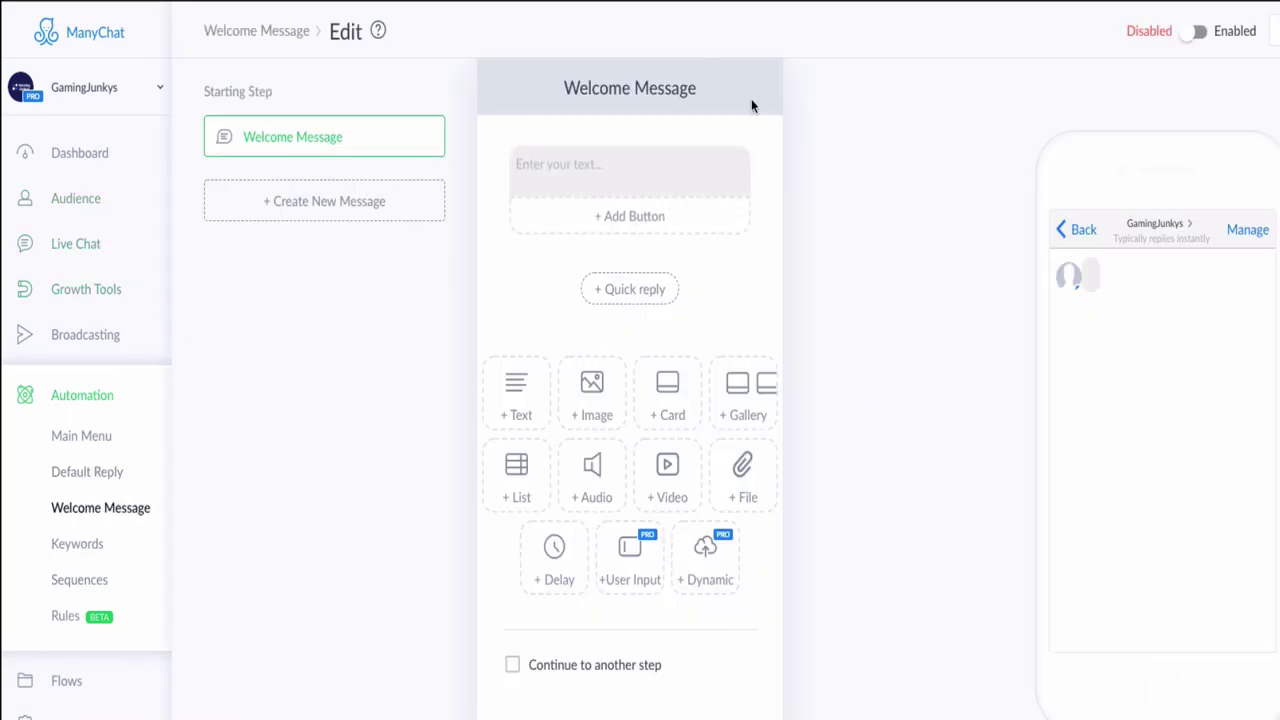
Open the GJ - ENTRY widget's opt-in message and check what its "I wanna know more..." button triggers.
click(95, 304)
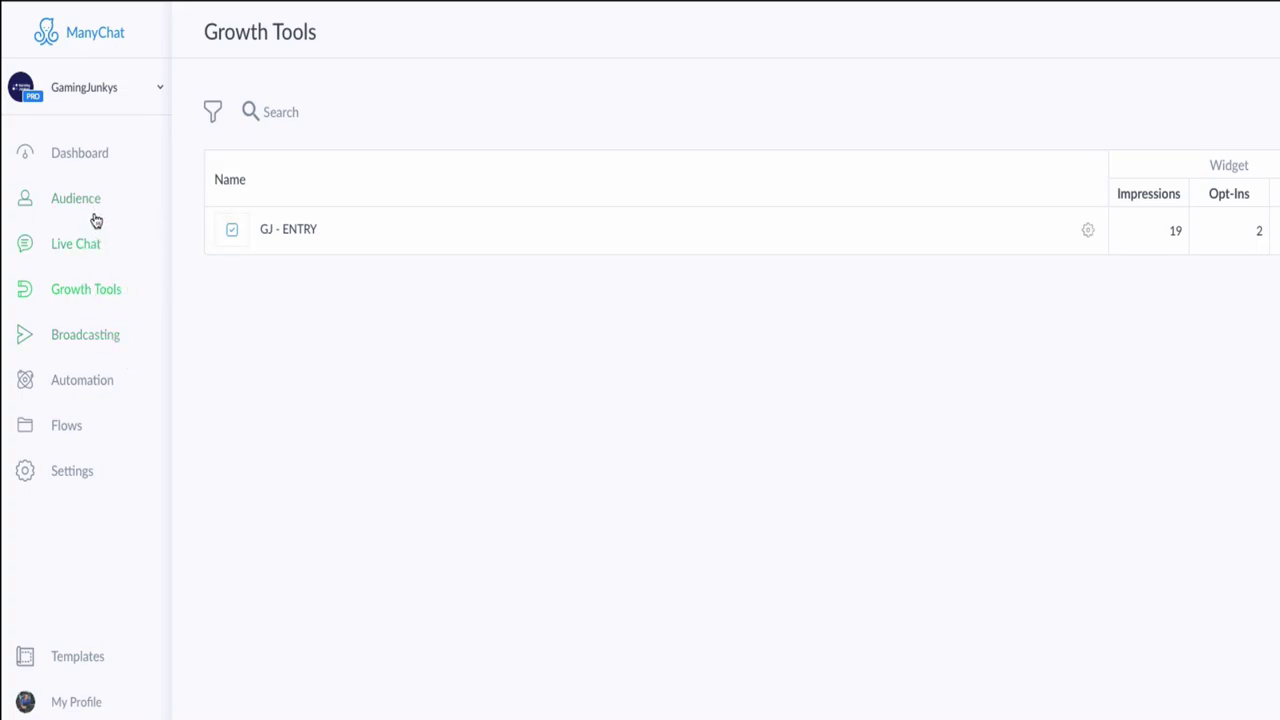
click(302, 241)
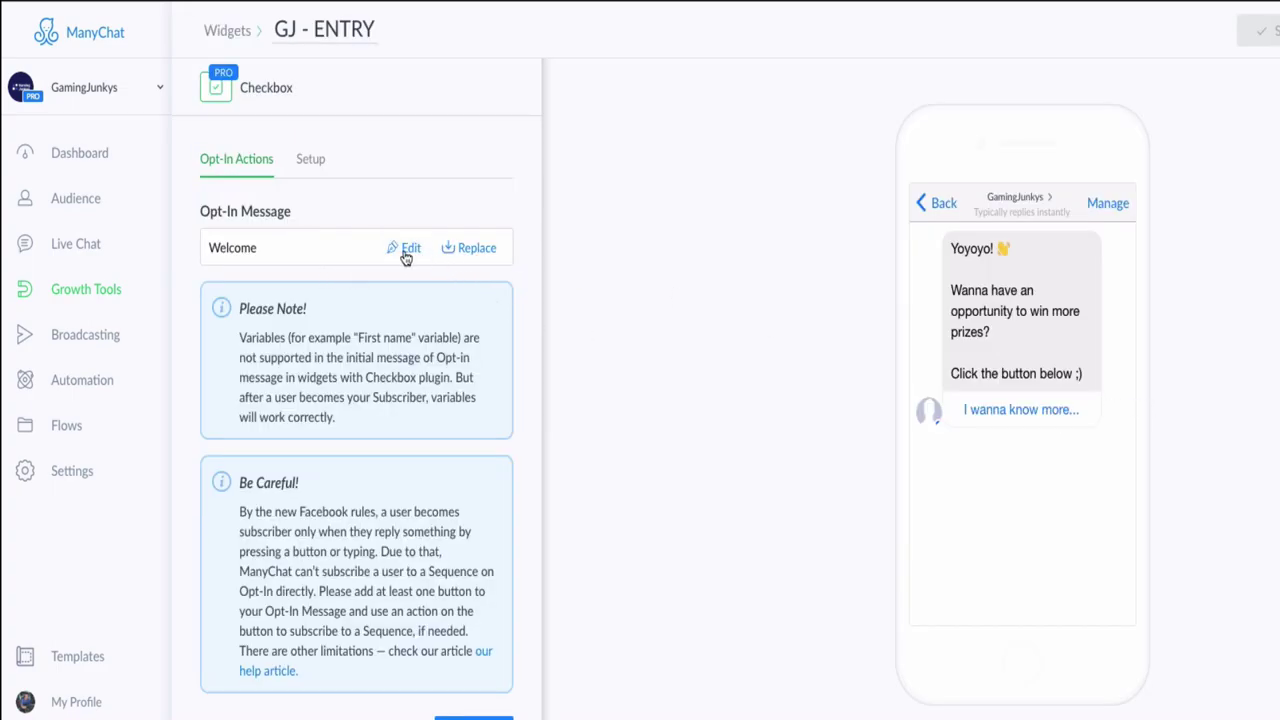
click(407, 250)
click(644, 297)
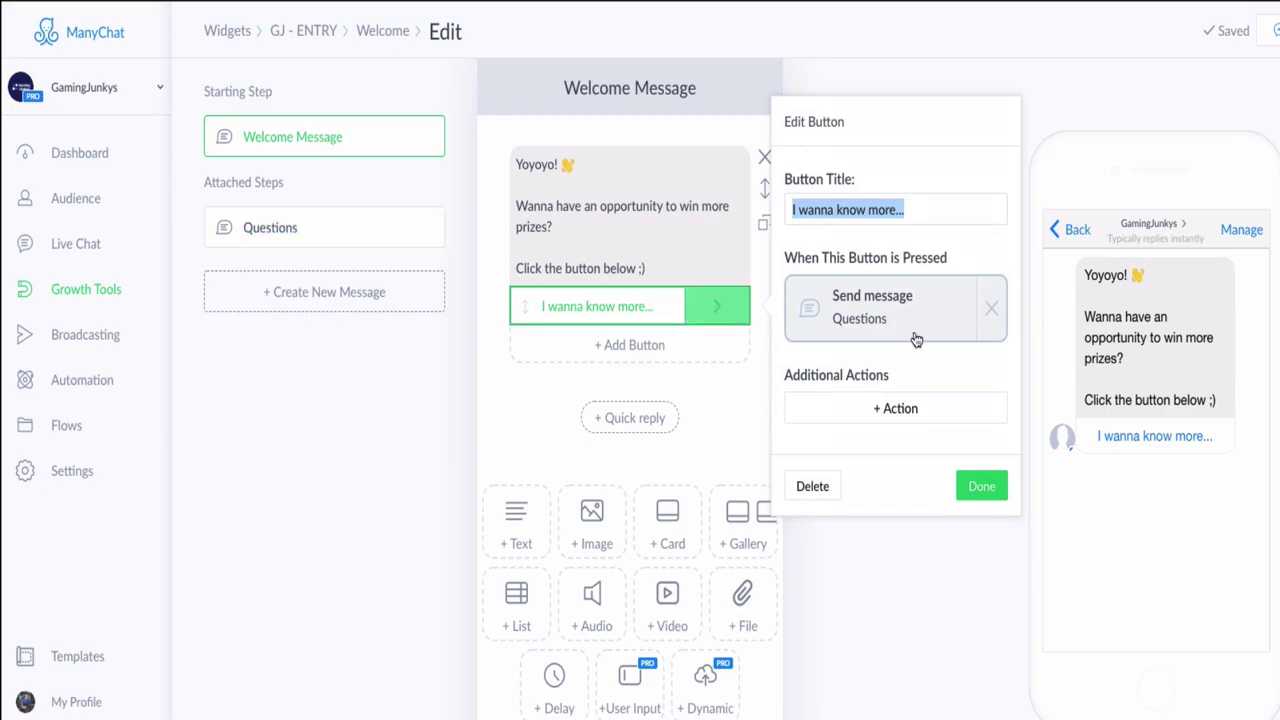
click(928, 628)
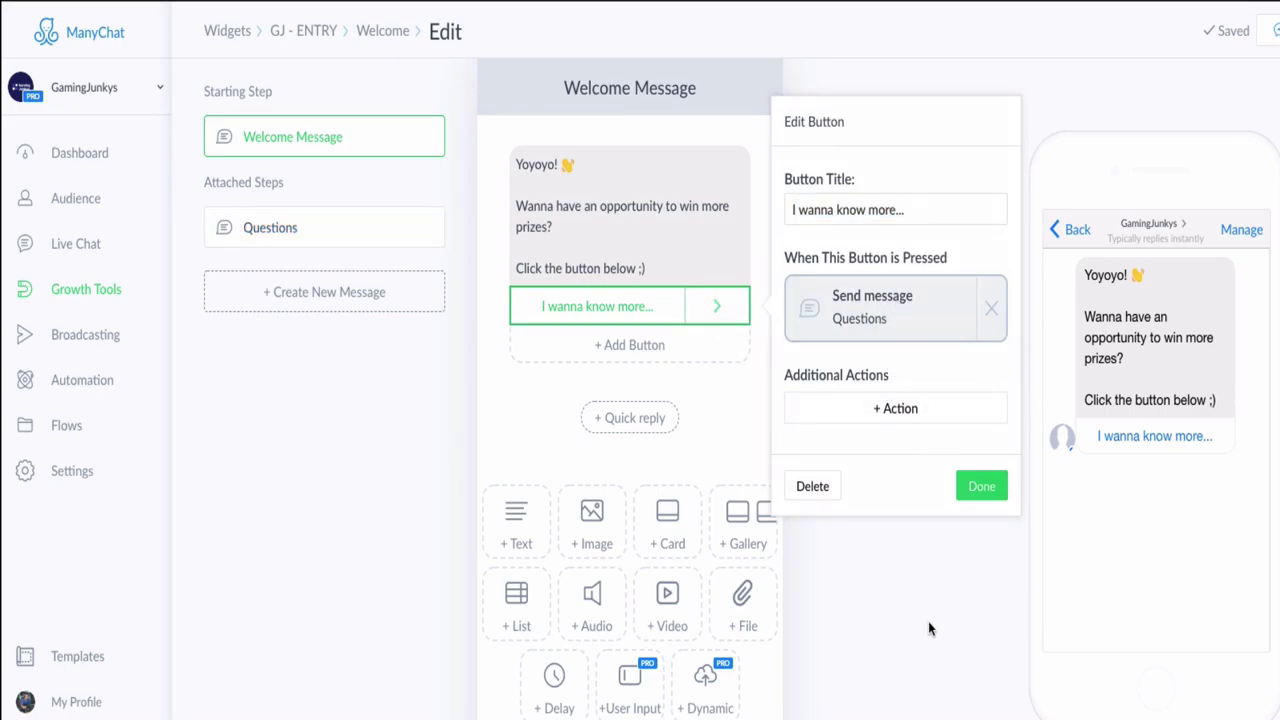
click(928, 623)
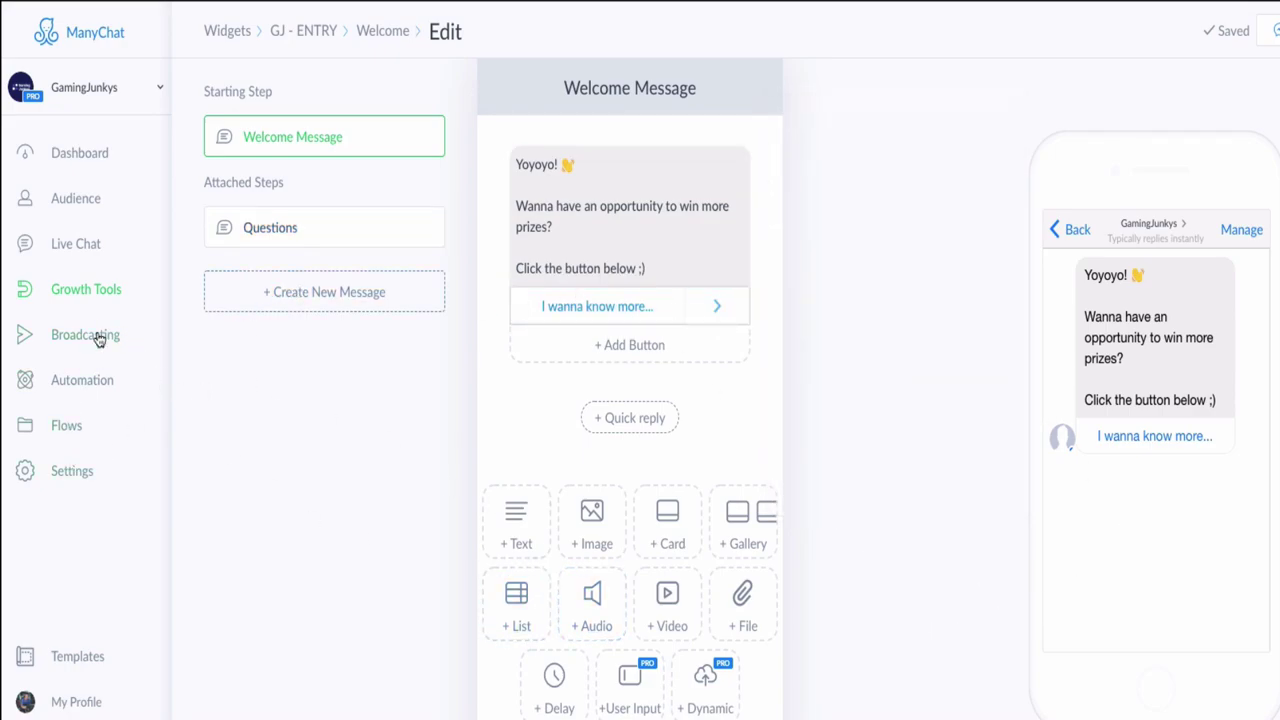
Review the message schedule of the GJ - 7 Day Follow up sequence and the content of its Survey message.
click(80, 378)
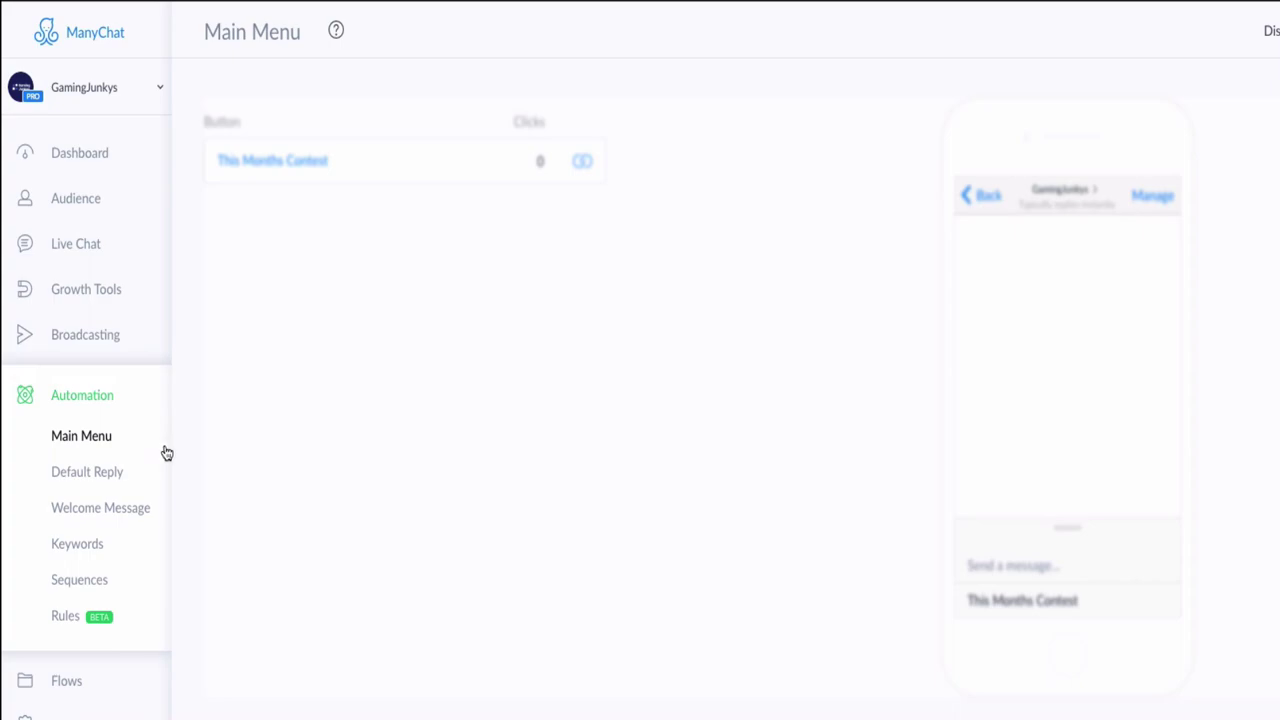
click(80, 580)
click(345, 166)
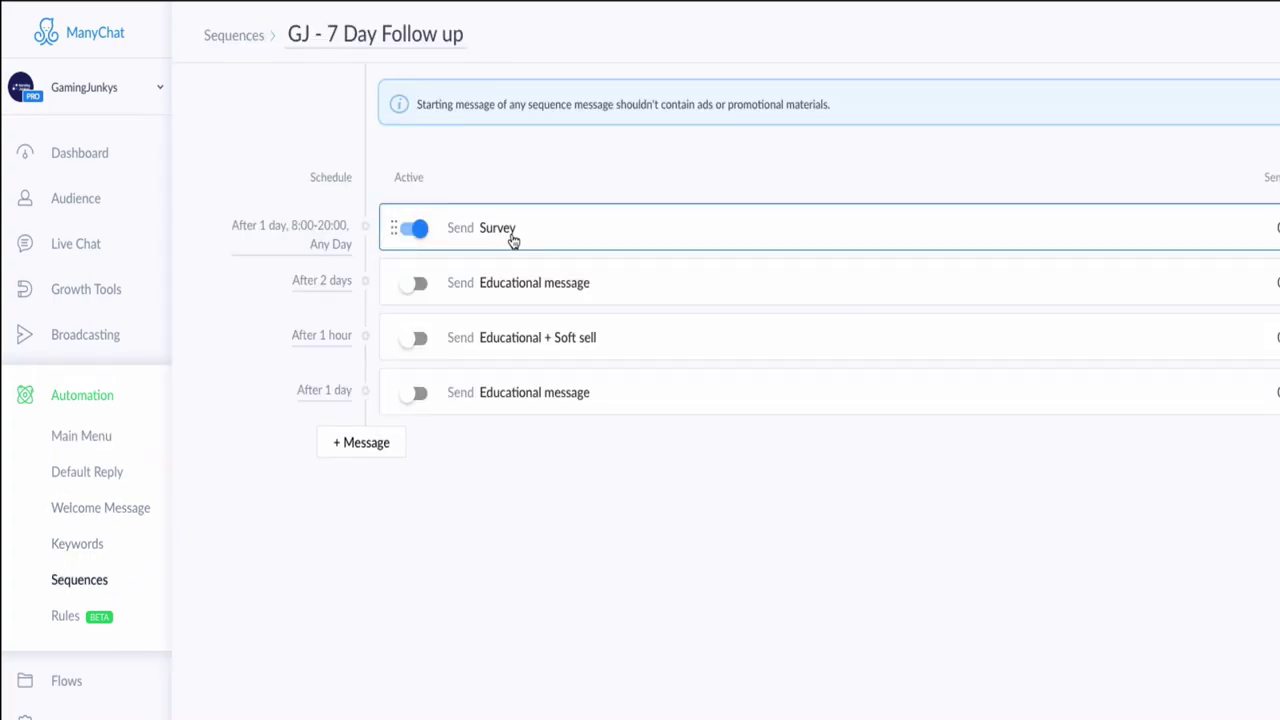
click(240, 40)
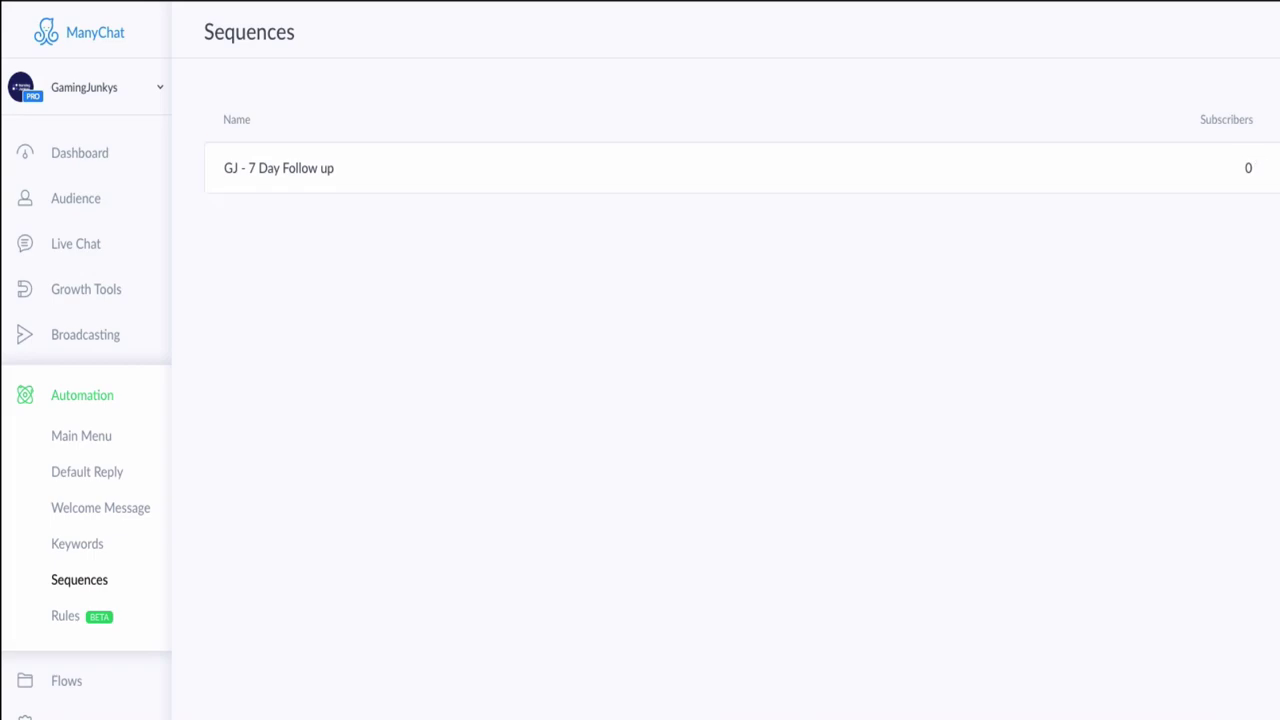
click(328, 168)
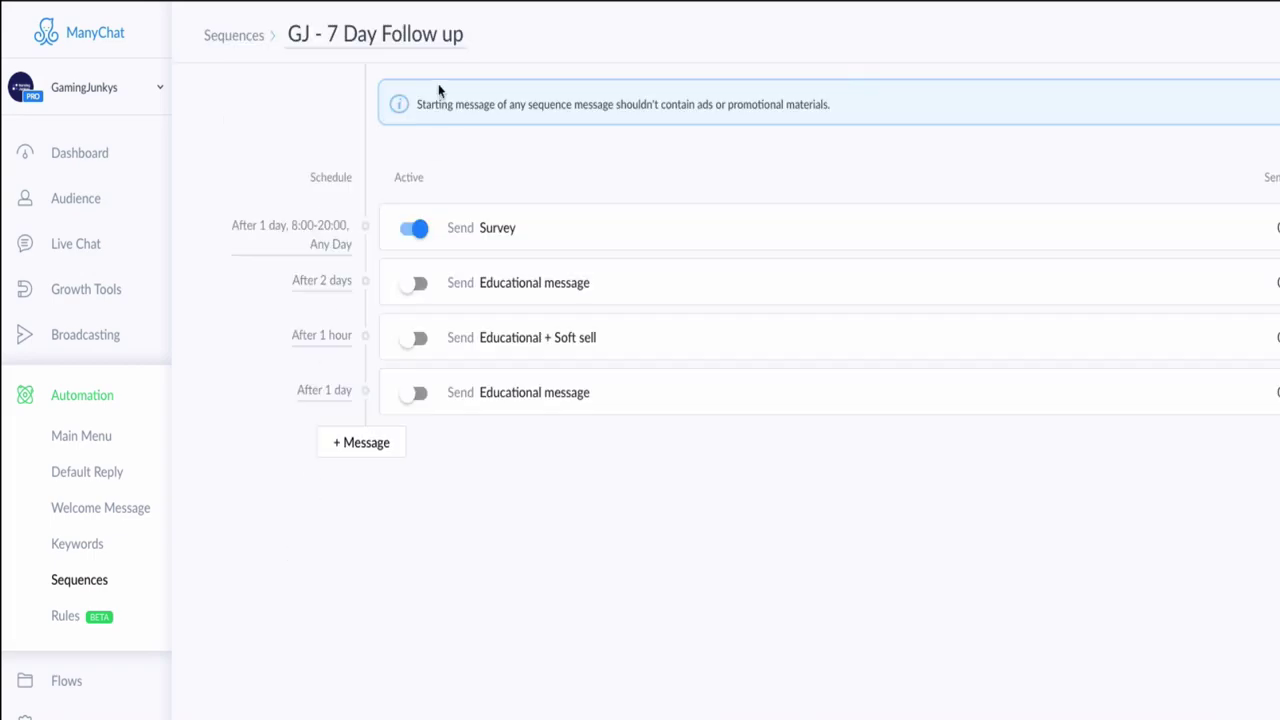
click(497, 228)
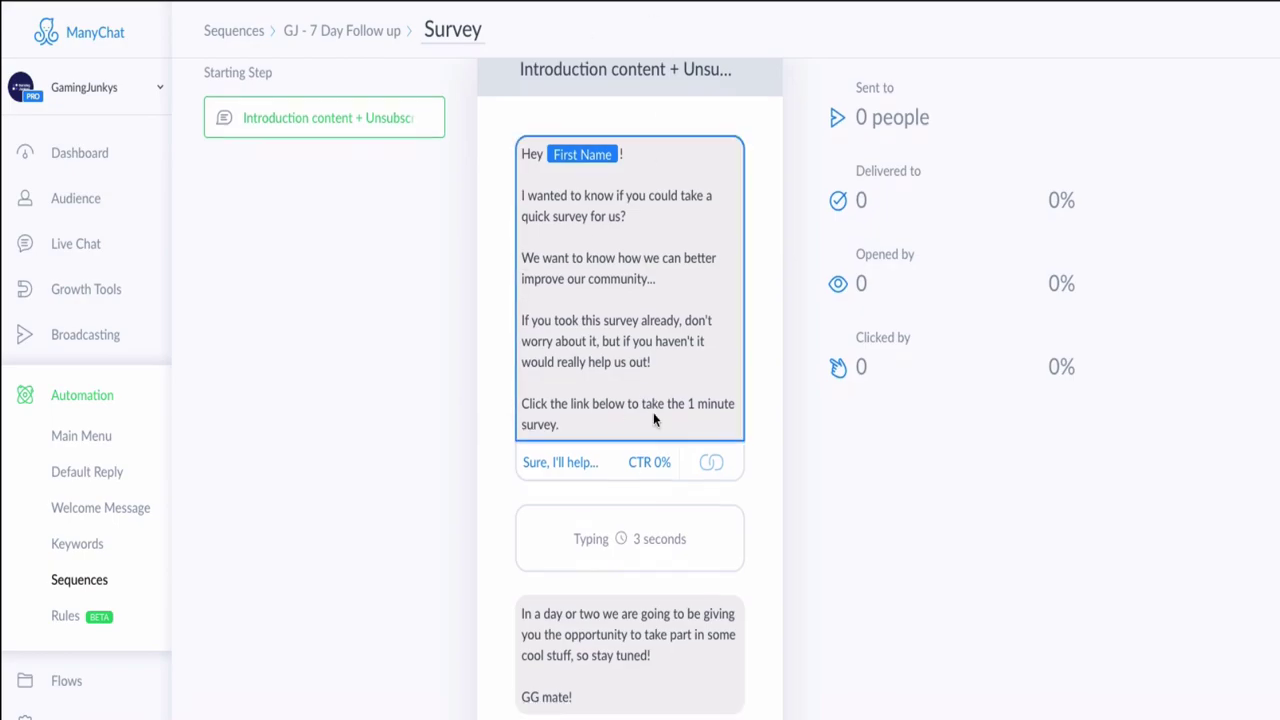
click(234, 30)
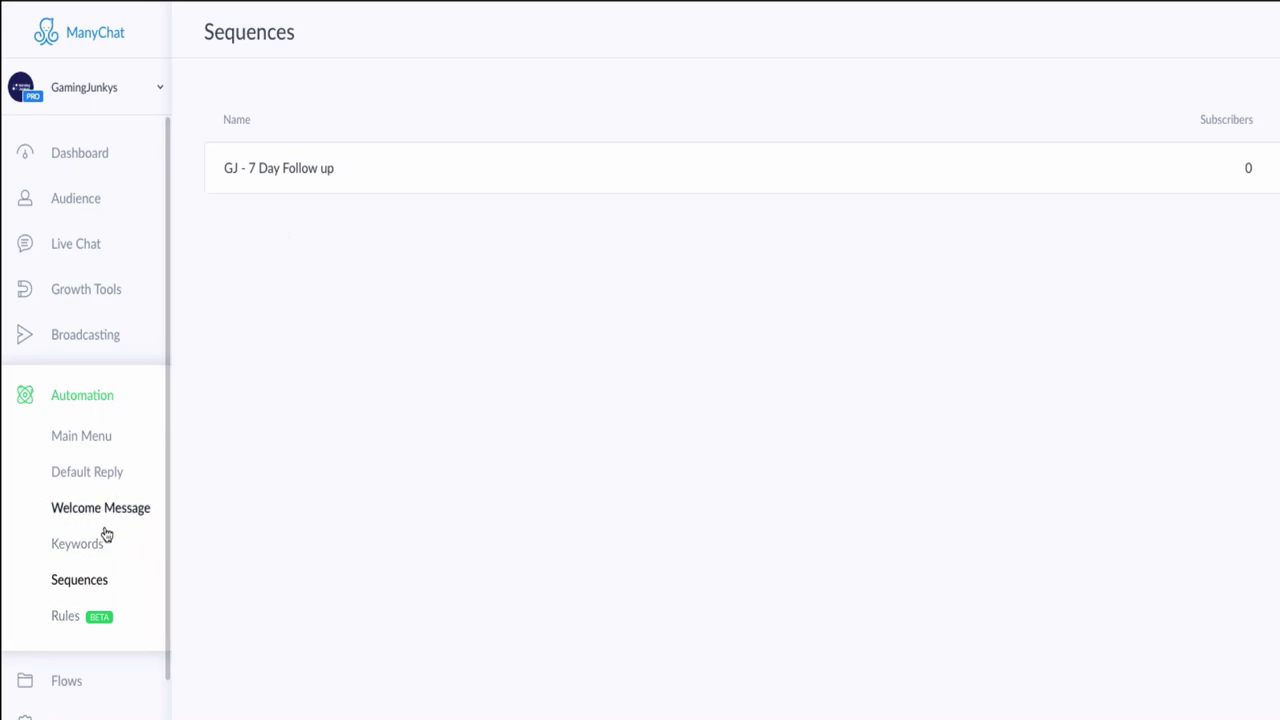
Open the GJ - ENTRY widget and examine its setup settings before returning to its opt-in actions.
click(94, 288)
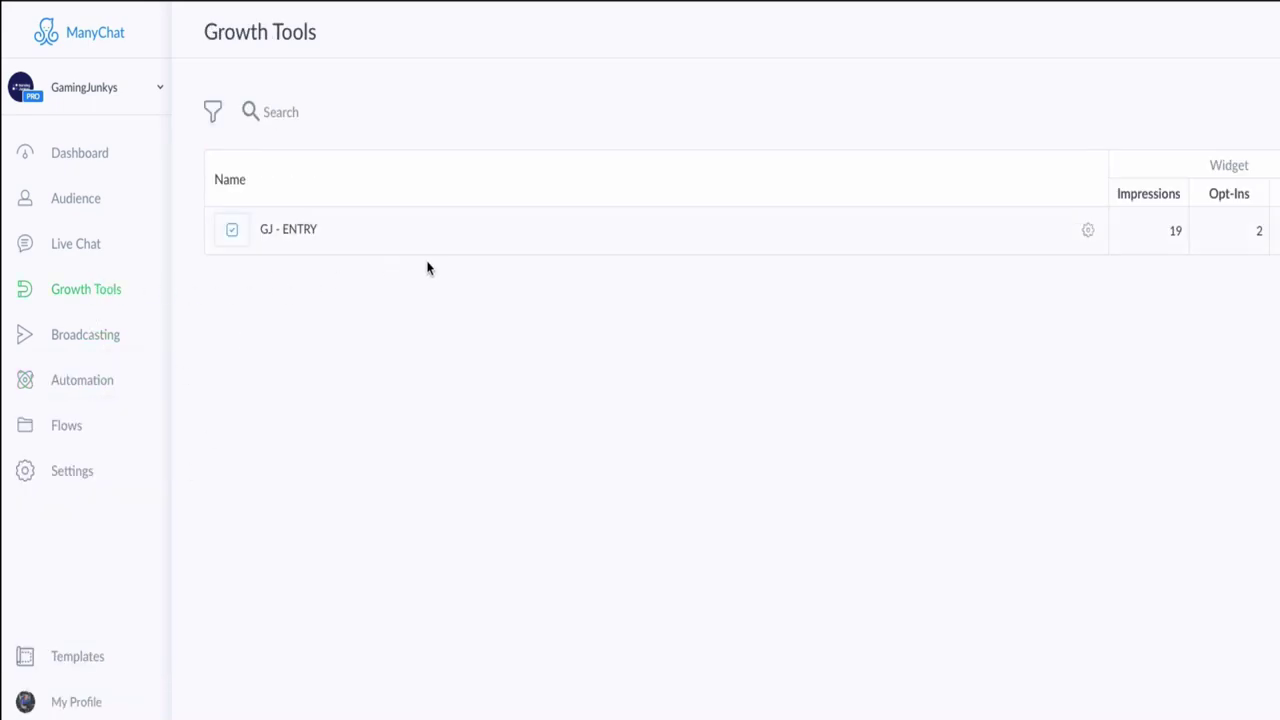
click(288, 228)
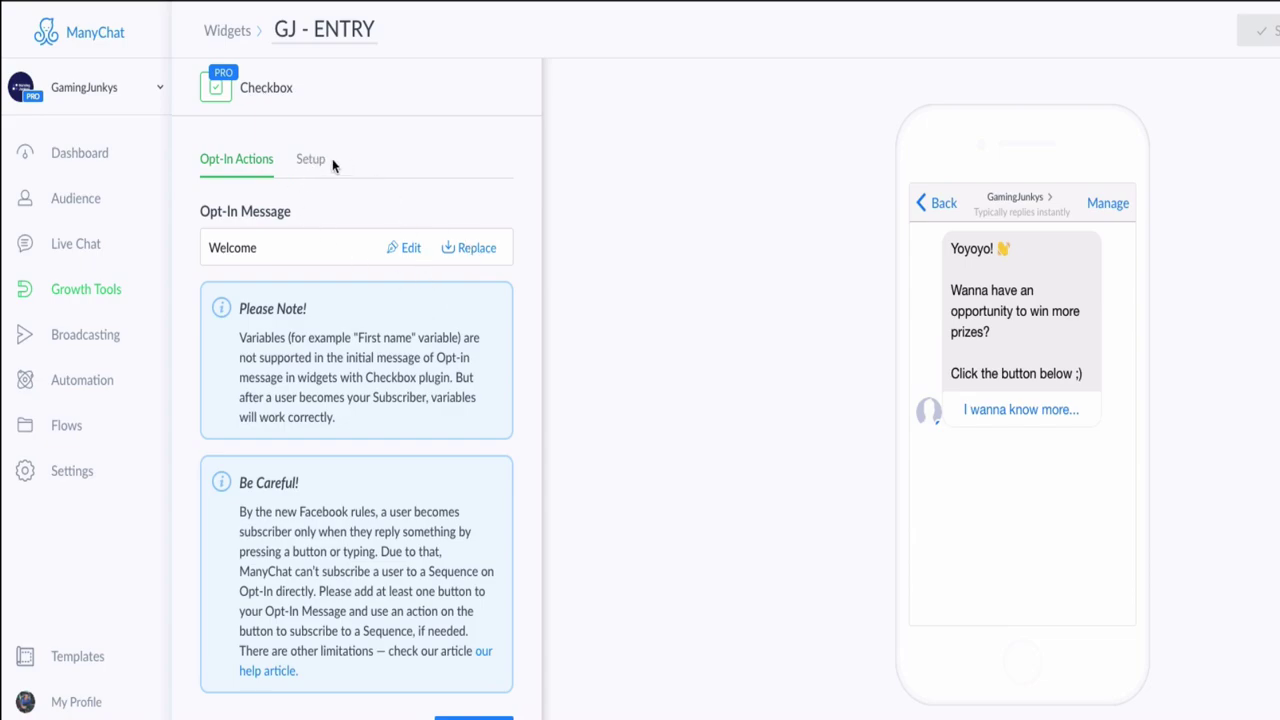
click(311, 161)
scroll(306, 623, down, 3)
scroll(252, 510, up, 2)
scroll(252, 510, down, 2)
scroll(248, 516, up, 5)
click(236, 158)
Look through the additional actions available for the opt-in message's "I wanna know more..." button, and close the list without adding one.
click(405, 247)
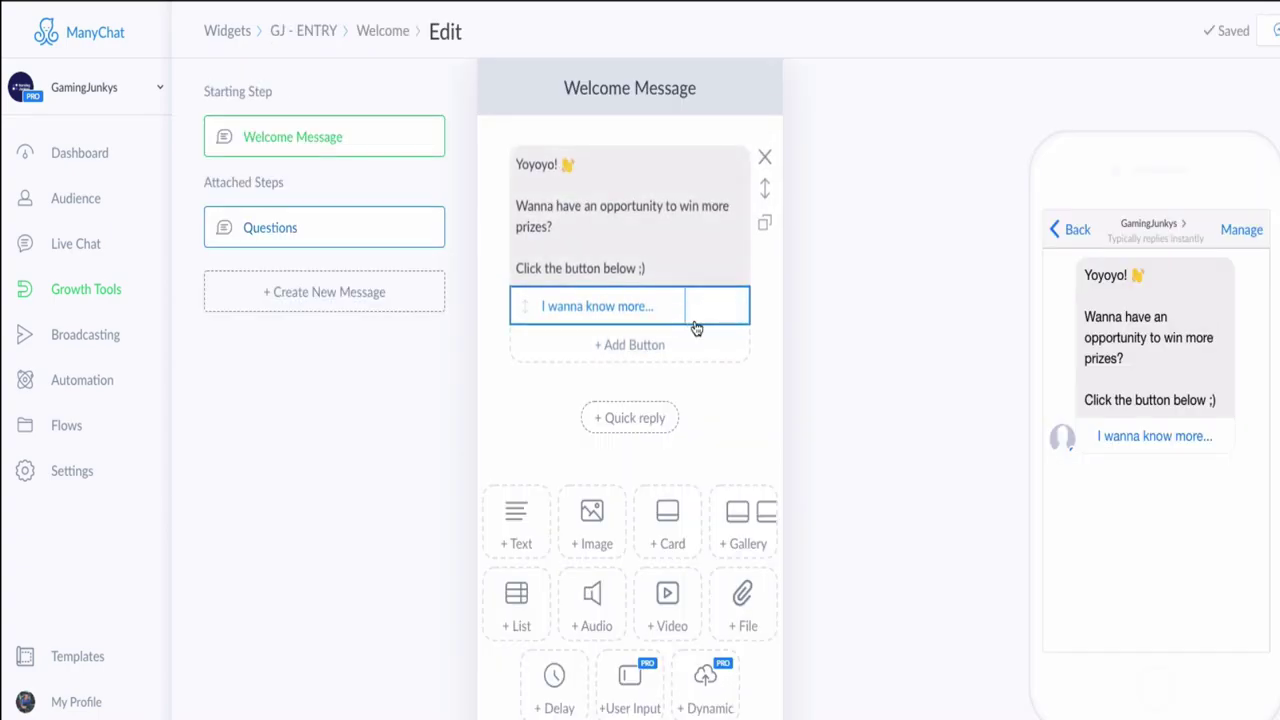
click(688, 318)
click(892, 412)
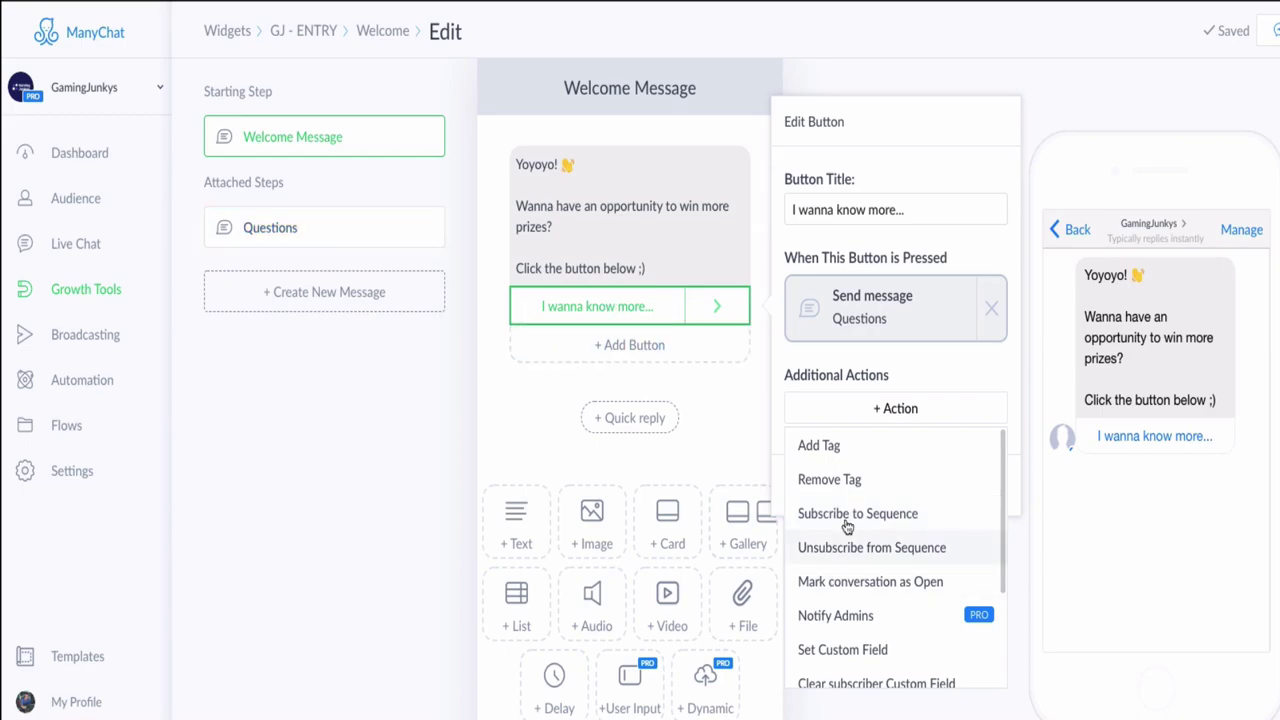
click(496, 411)
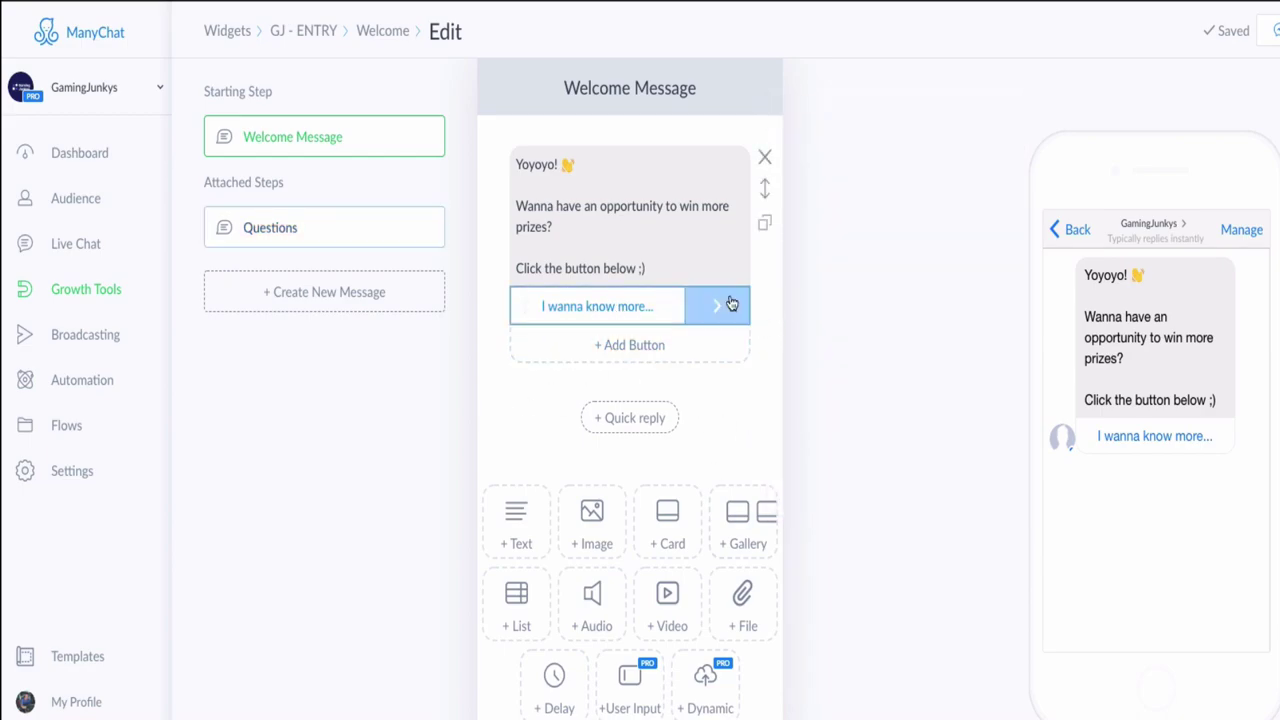
Read through the Questions message and its user input settings, and go back to the Welcome Message step.
click(280, 222)
scroll(667, 557, down, 4)
scroll(667, 557, up, 4)
click(681, 456)
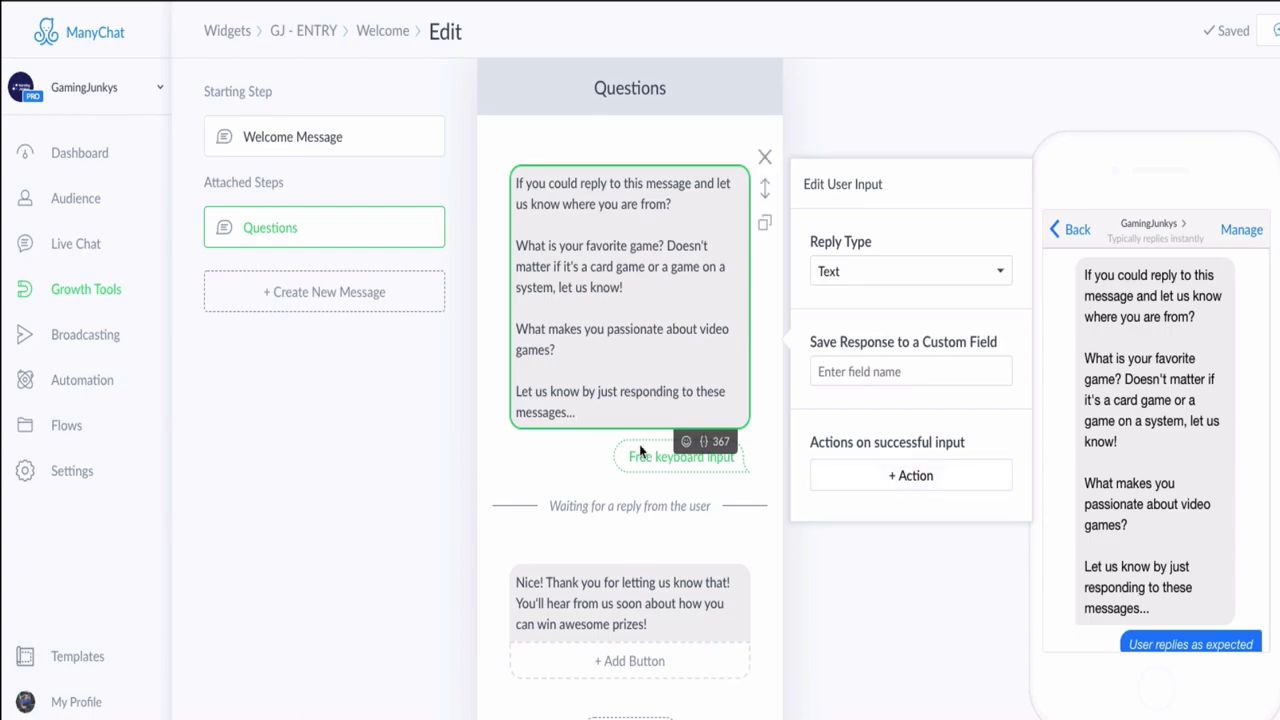
click(293, 546)
click(307, 150)
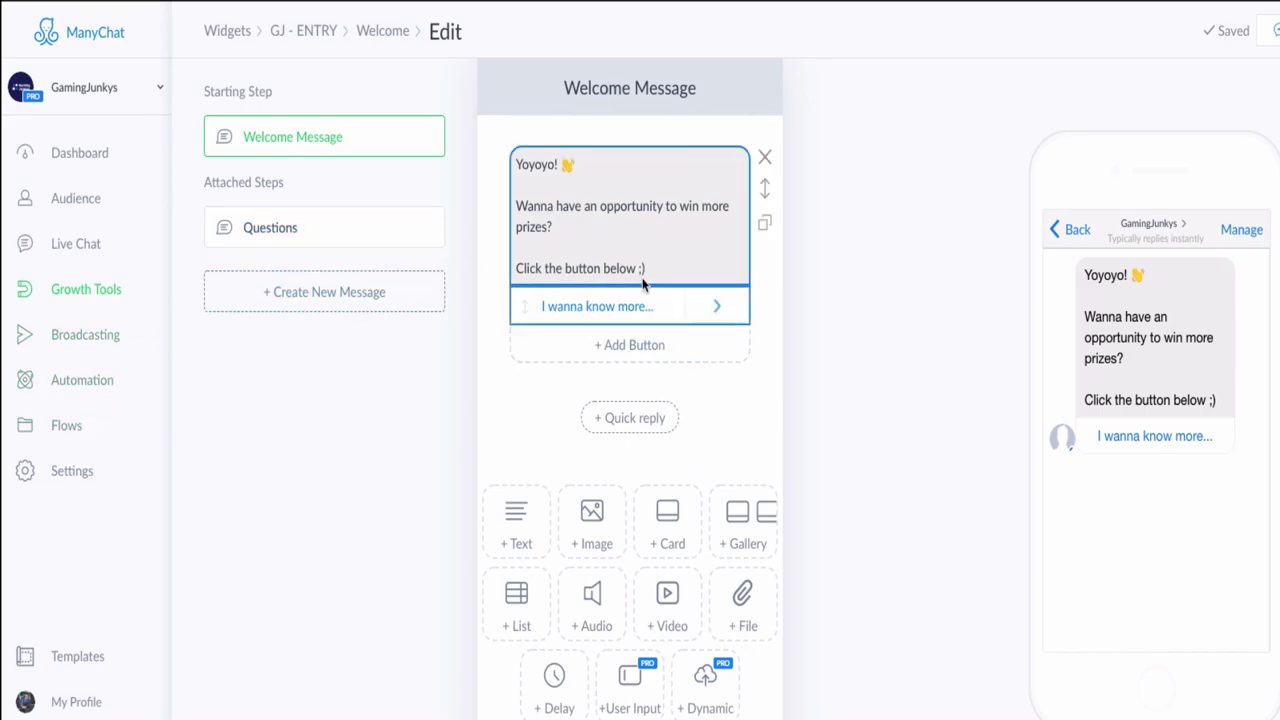
Make a successful reply to the Questions message subscribe the user to the GJ - 7 Day Follow up sequence.
click(271, 226)
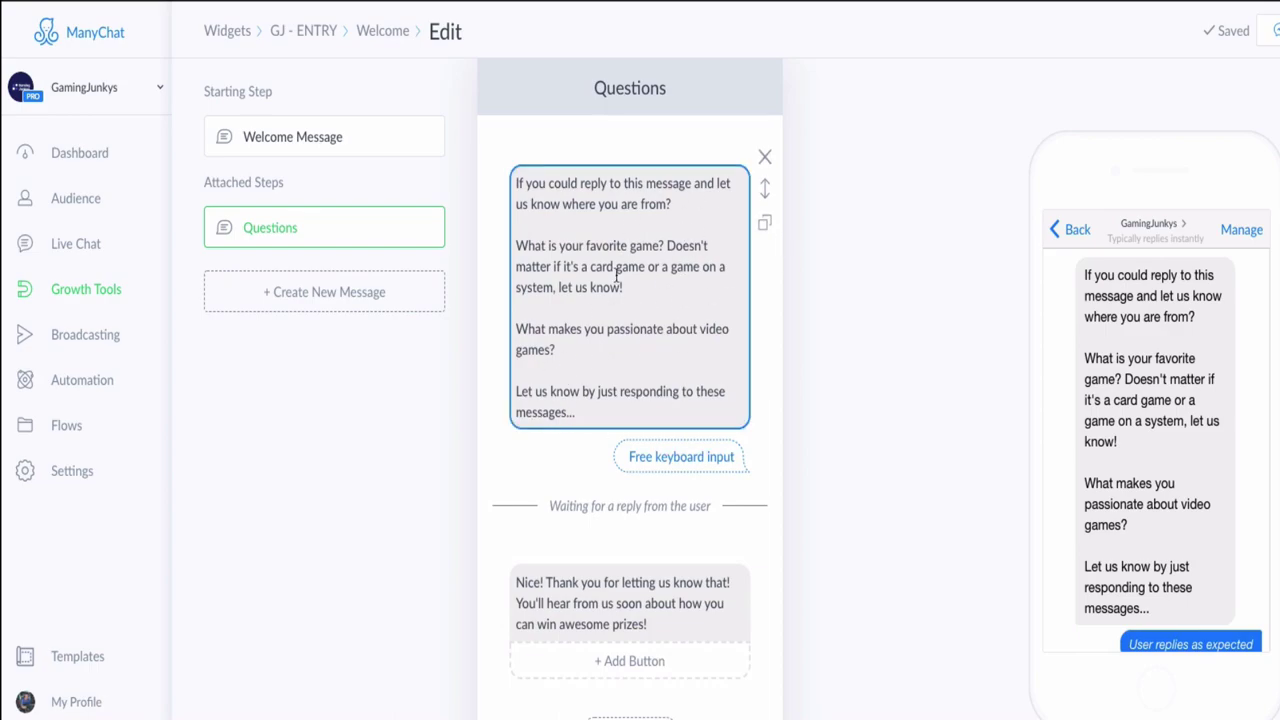
click(632, 346)
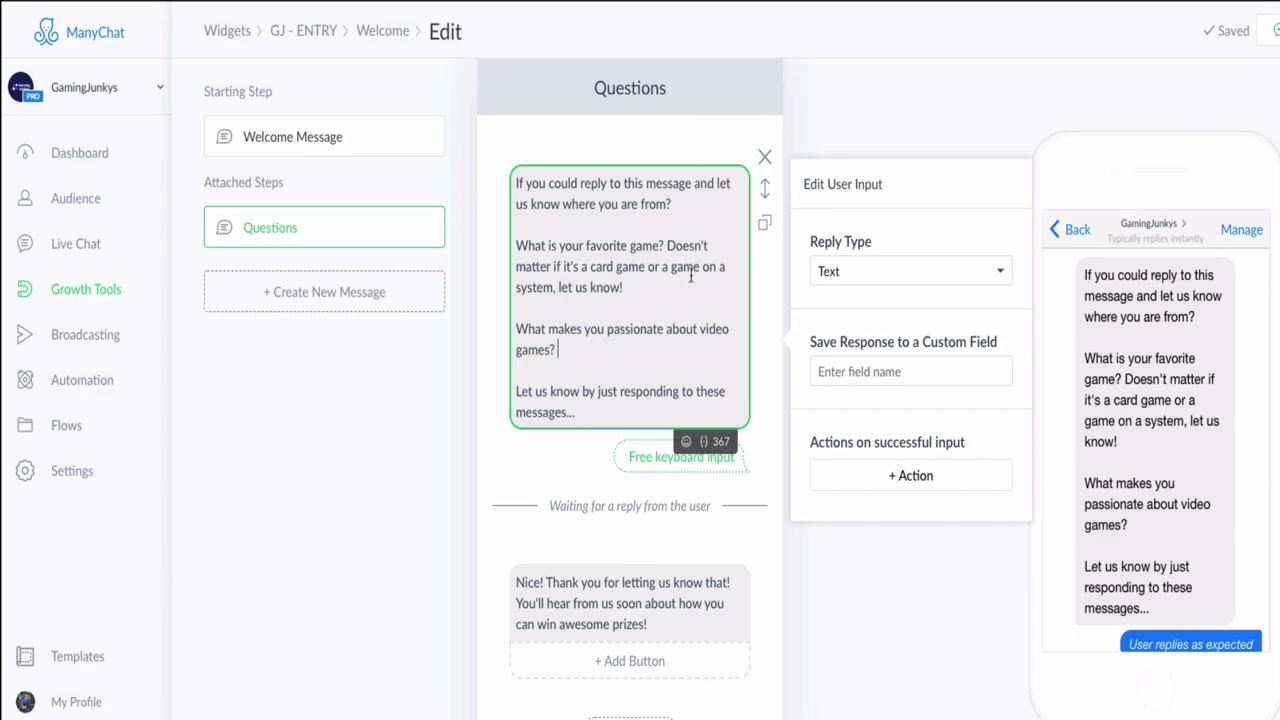
click(843, 476)
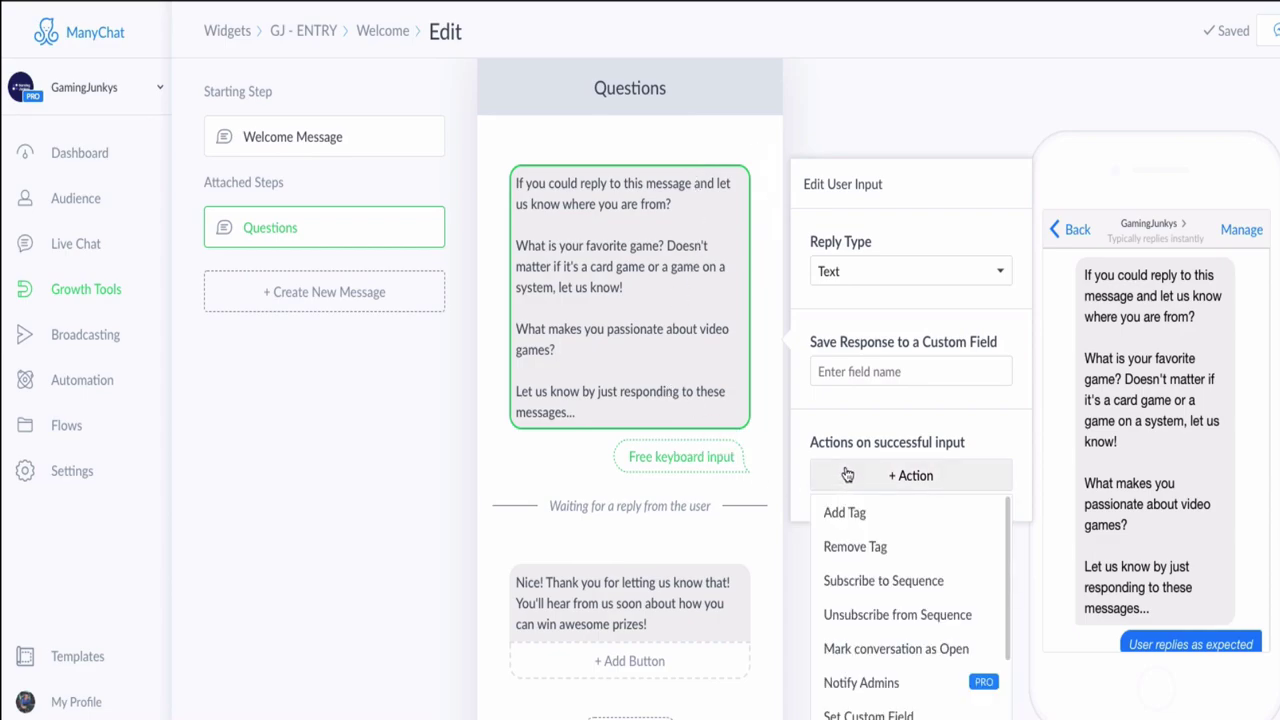
click(880, 581)
click(870, 468)
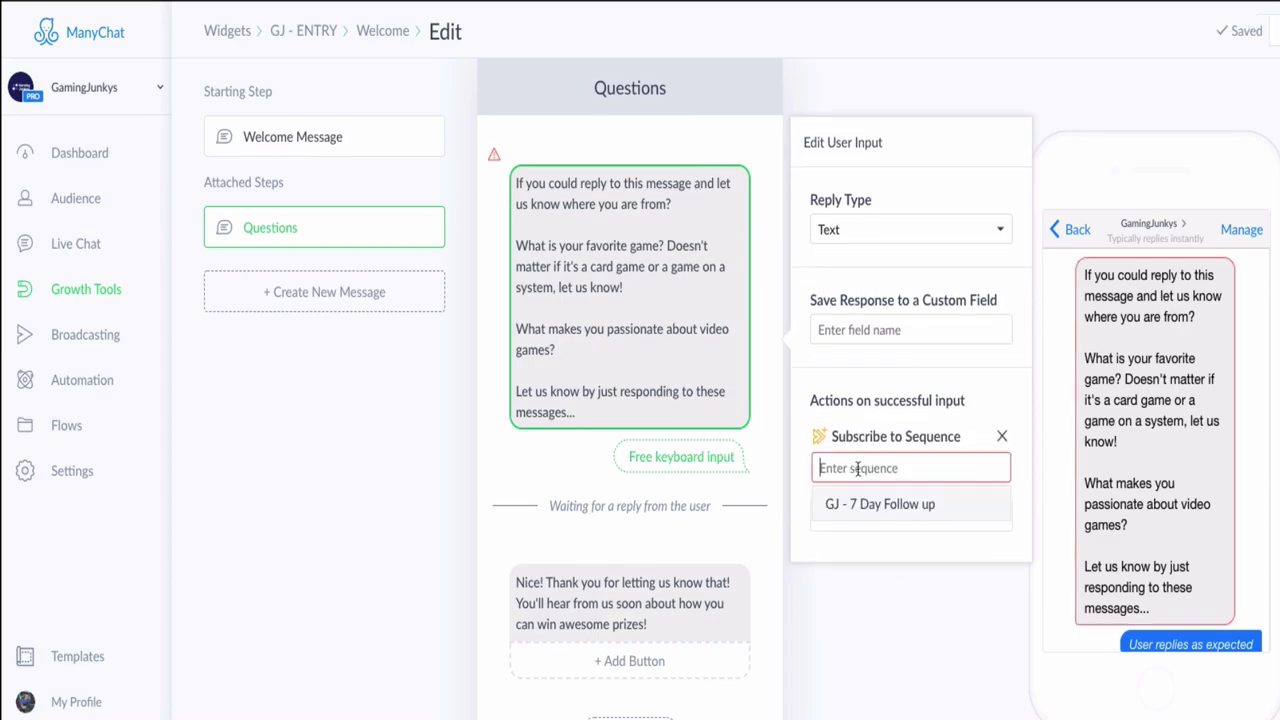
click(895, 508)
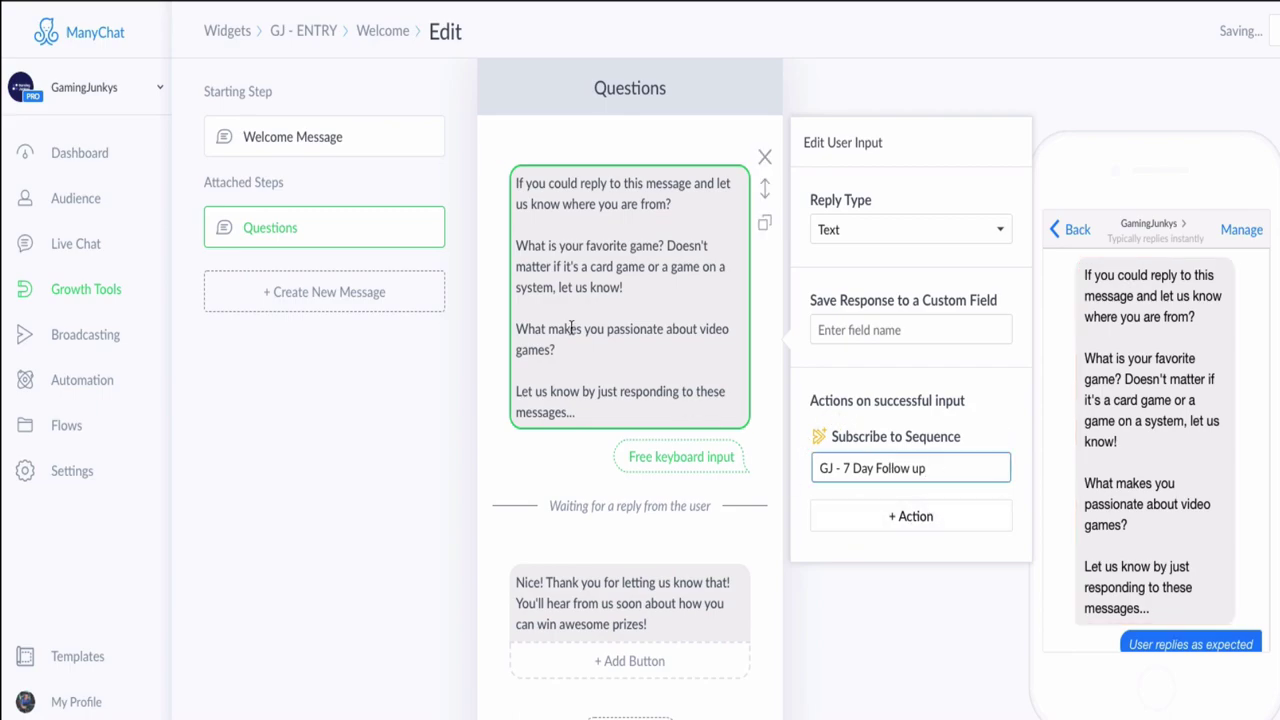
click(937, 432)
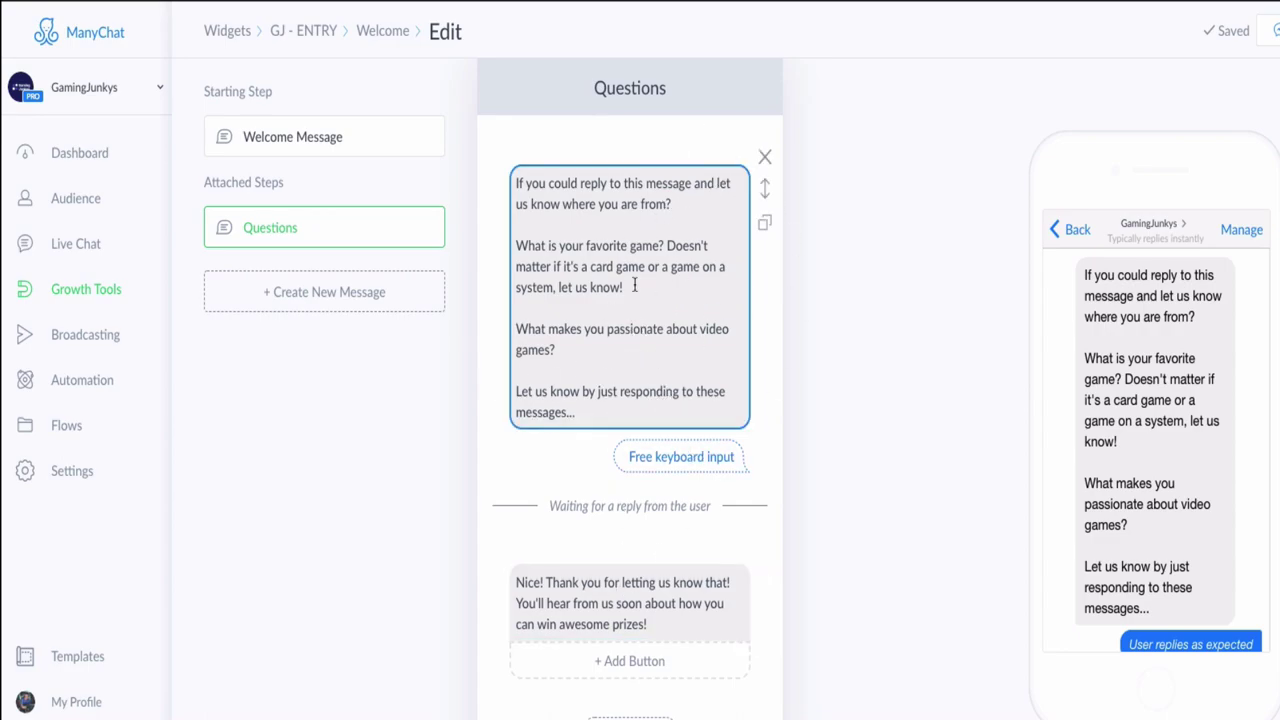
Check the Questions message's user input settings and its conversation preview, and return to the growth tools list.
click(619, 348)
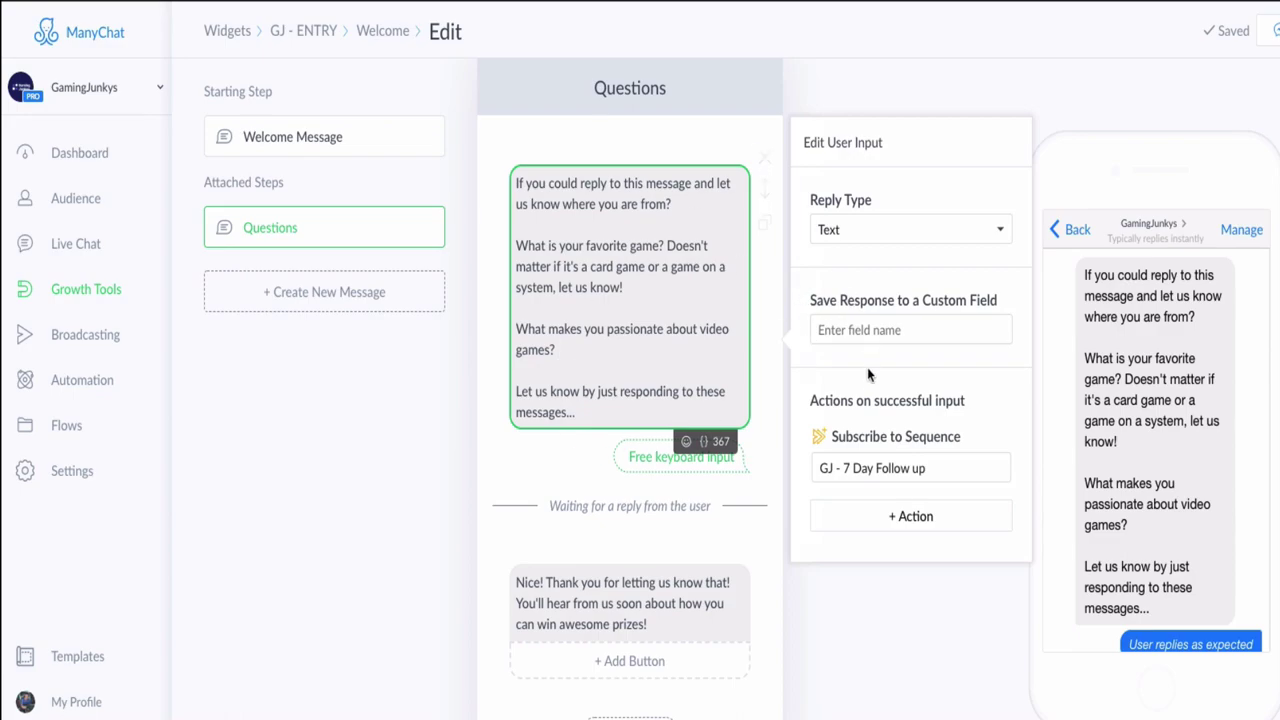
click(928, 93)
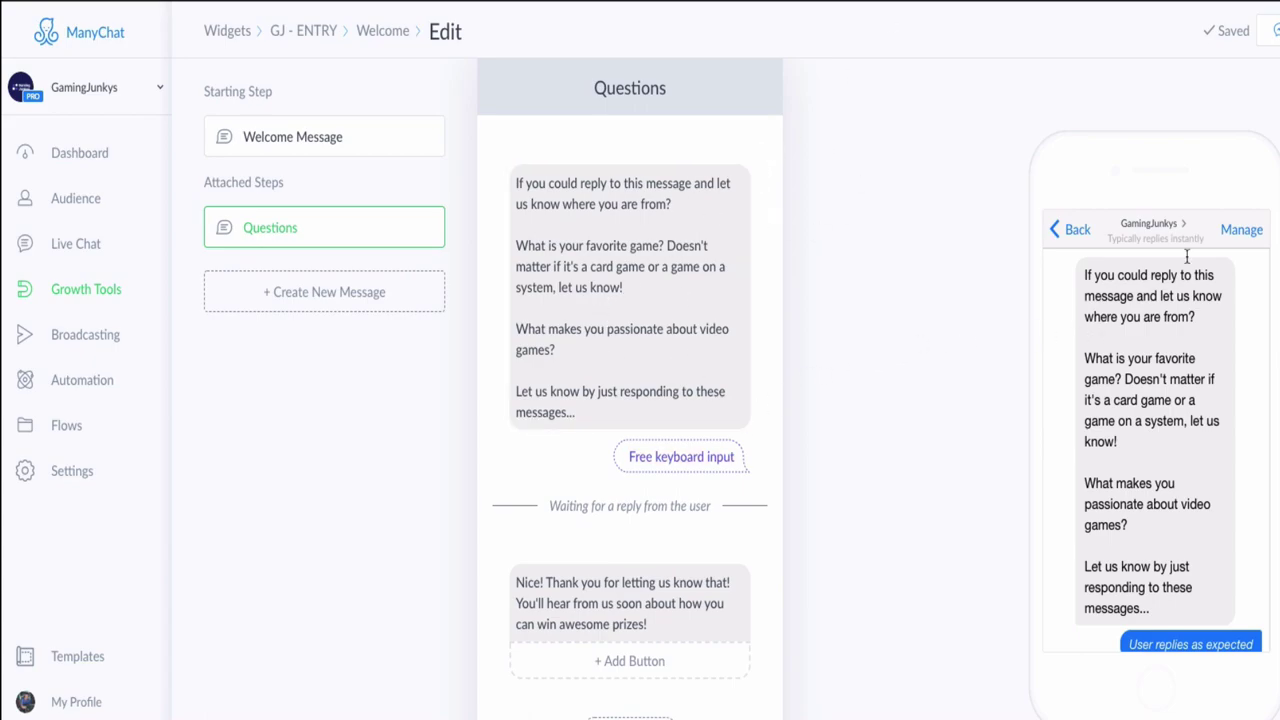
scroll(1132, 458, down, 3)
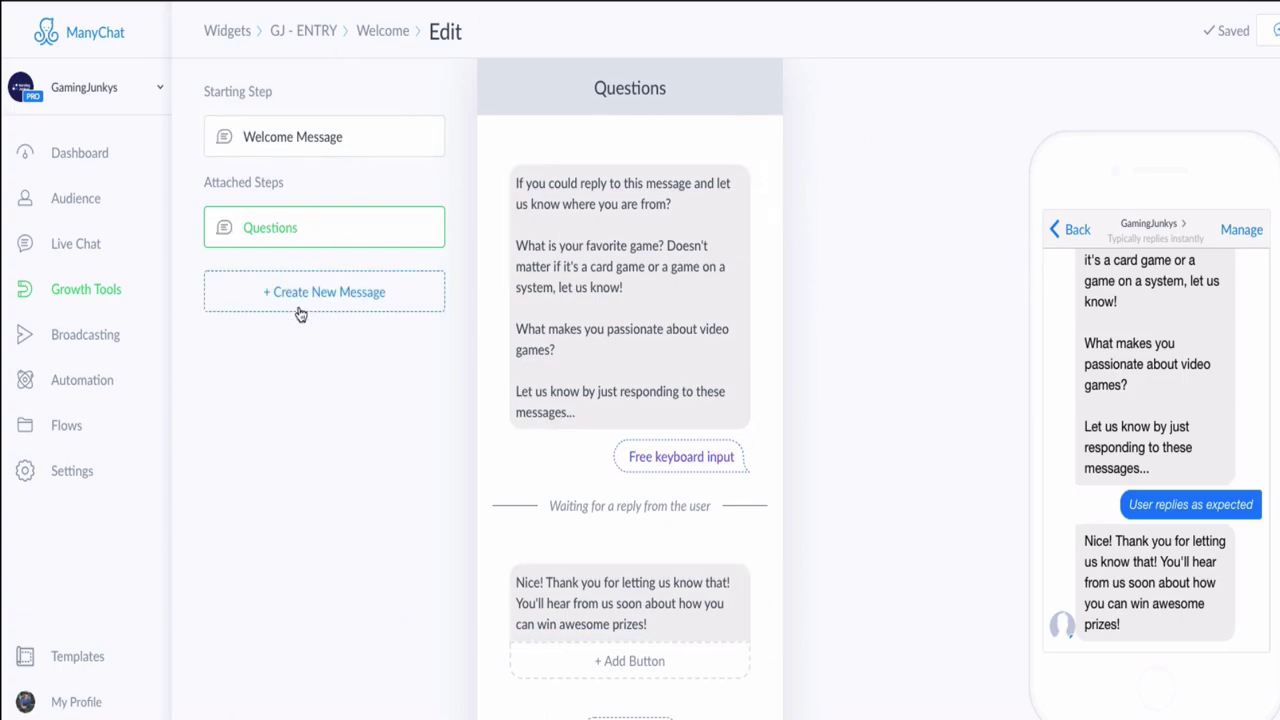
click(73, 287)
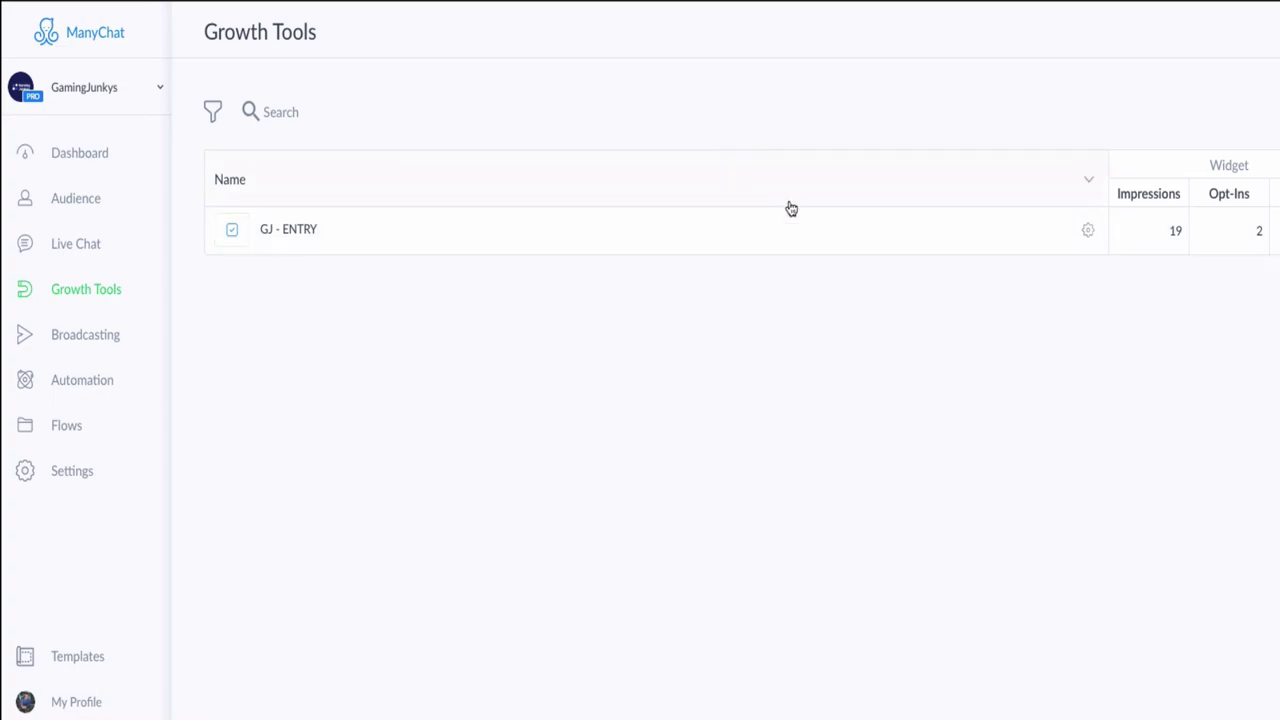